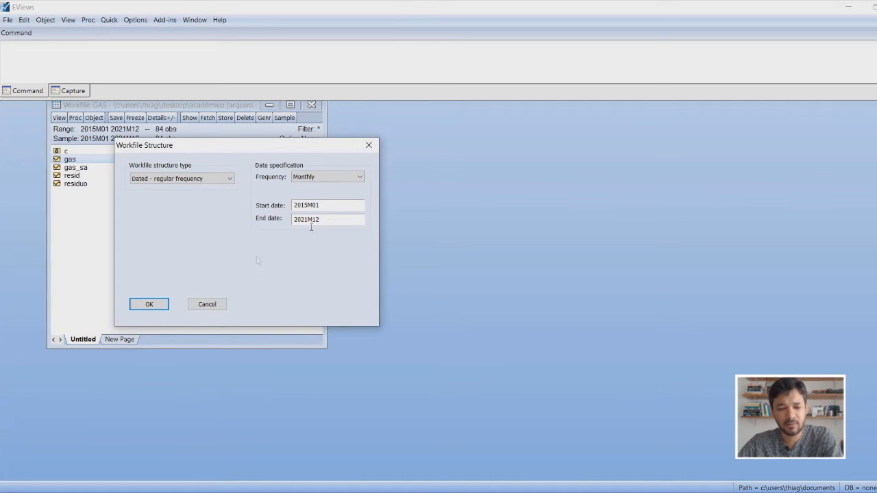
# - Close the workfile structure settings, then show the gas series as a spreadsheet and look through its monthly values
pyautogui.click(144, 306)
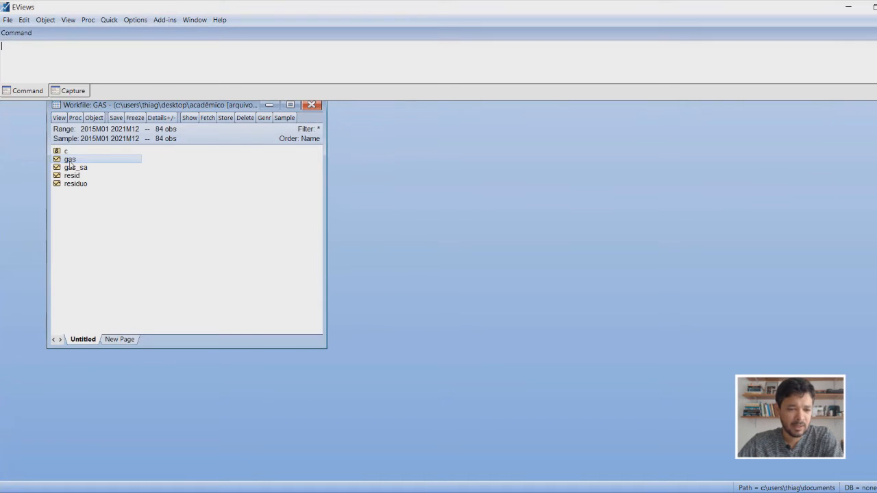
pyautogui.doubleClick(70, 161)
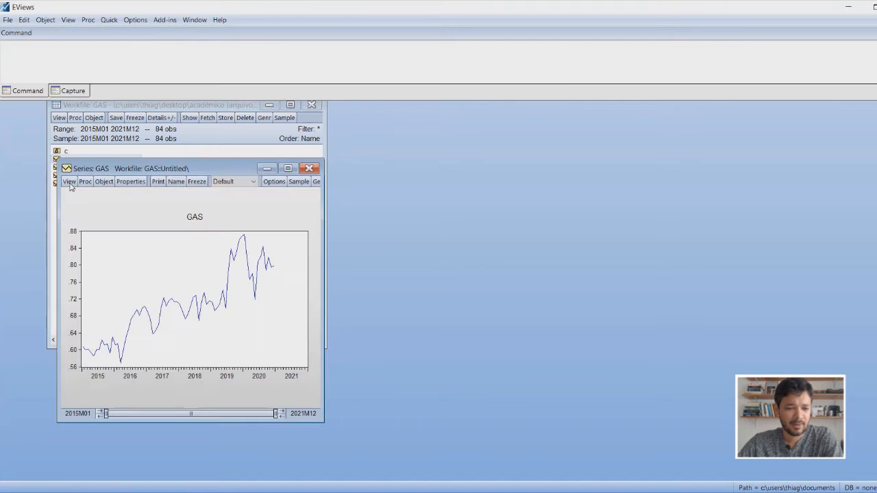
pyautogui.click(69, 181)
pyautogui.click(89, 193)
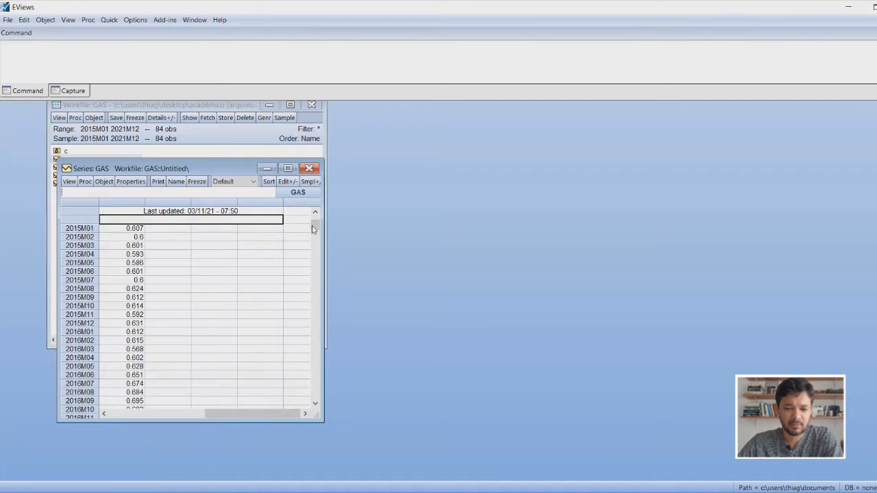
pyautogui.moveTo(315, 223); pyautogui.dragTo(311, 387)
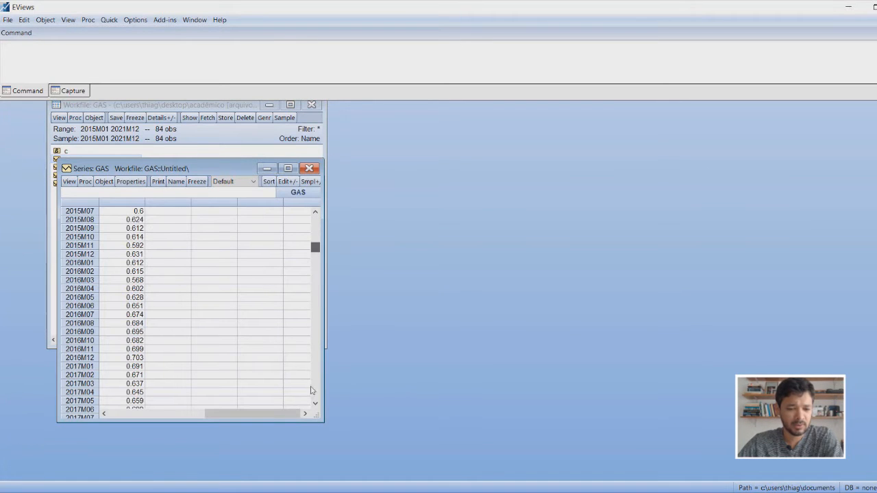
pyautogui.scroll(-15, 308, 304)
pyautogui.scroll(15, 315, 217)
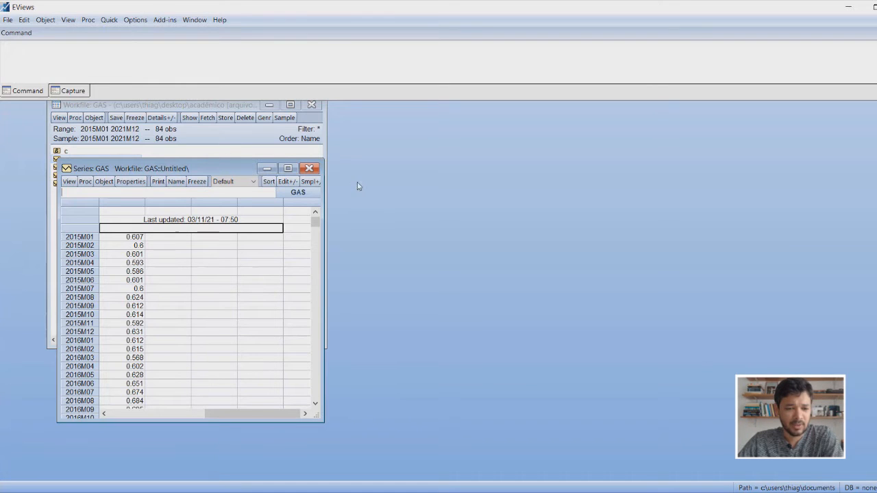
# - Reopen the gas series, plot its raw data as a Line & Symbol graph, and maximize the series window to inspect it
pyautogui.click(69, 159)
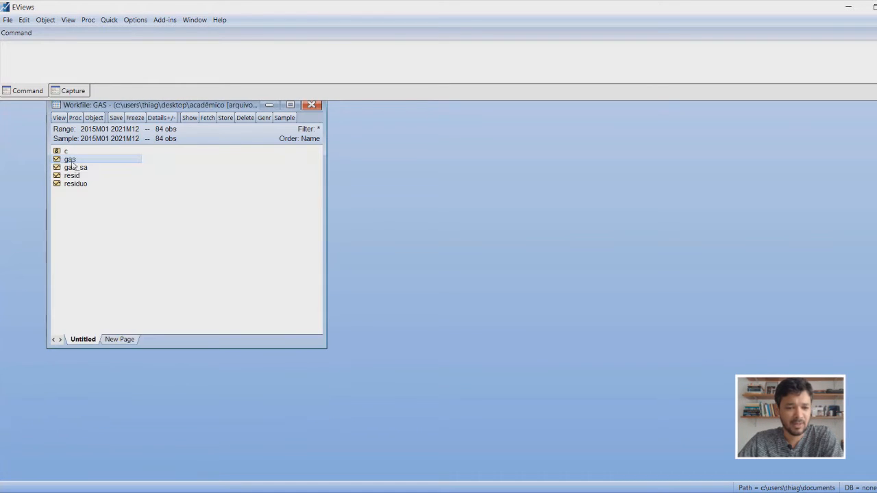
pyautogui.press('Return')
pyautogui.click(87, 199)
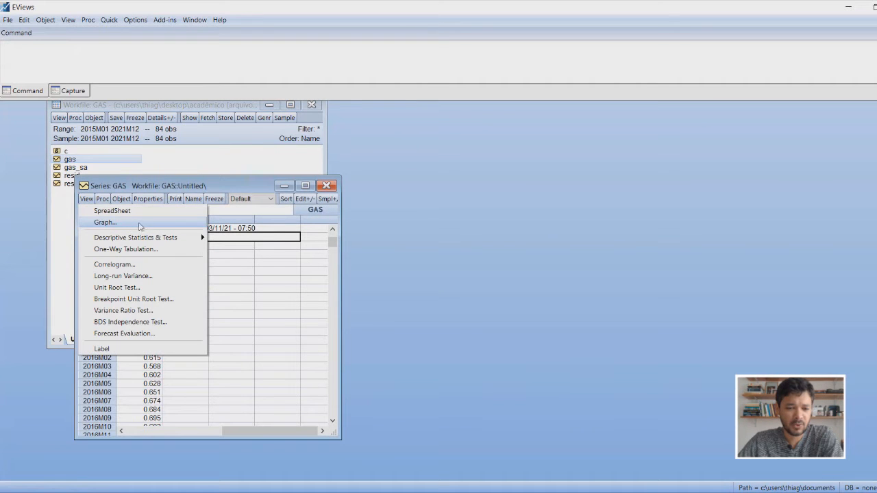
pyautogui.click(145, 228)
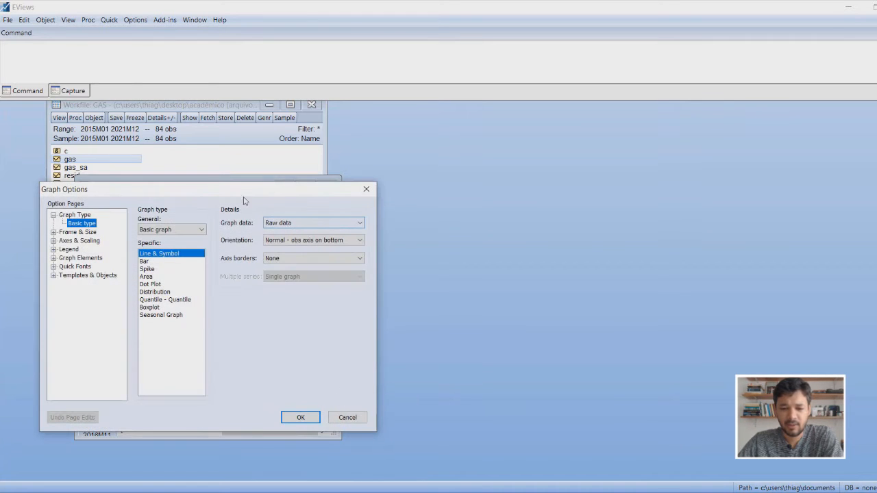
pyautogui.click(300, 417)
pyautogui.click(305, 185)
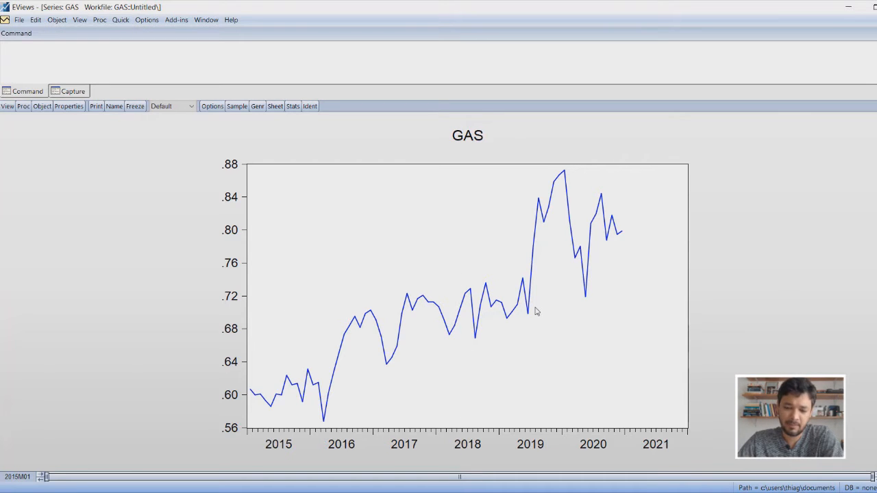
pyautogui.moveTo(537, 312)
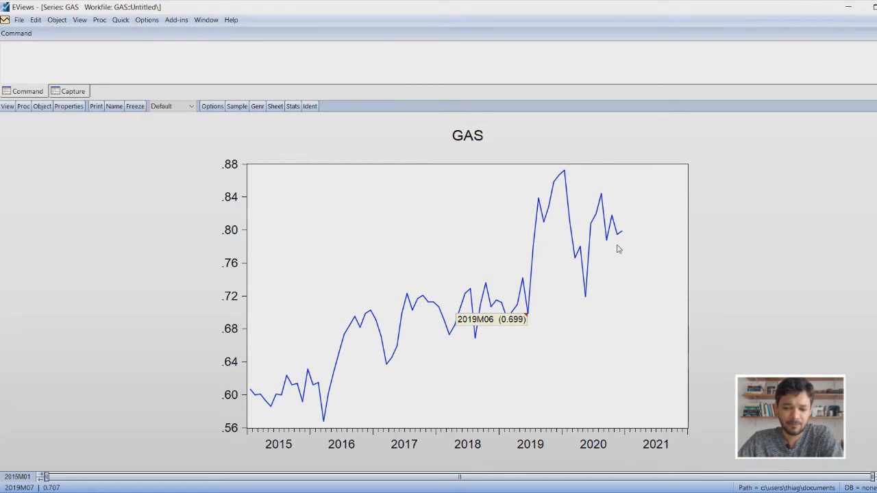
pyautogui.moveTo(619, 249)
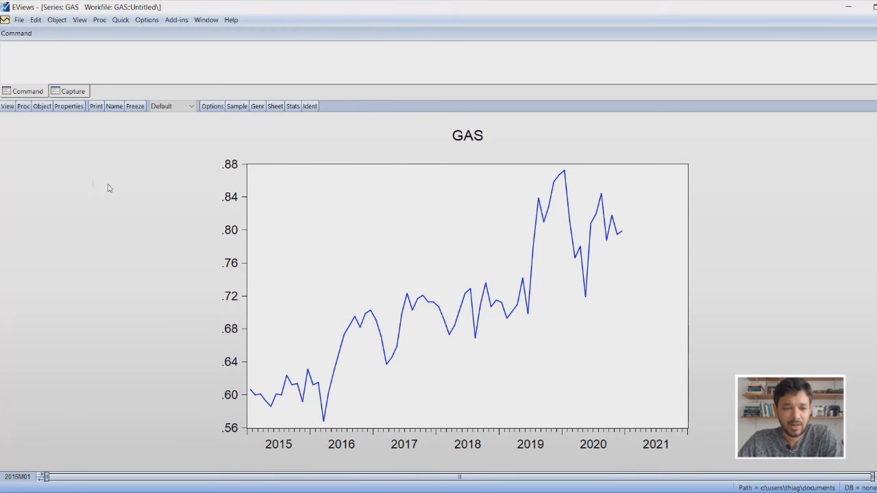
# - Start a unit root test on the GAS series with Augmented Dickey-Fuller as the test type
pyautogui.click(3, 91)
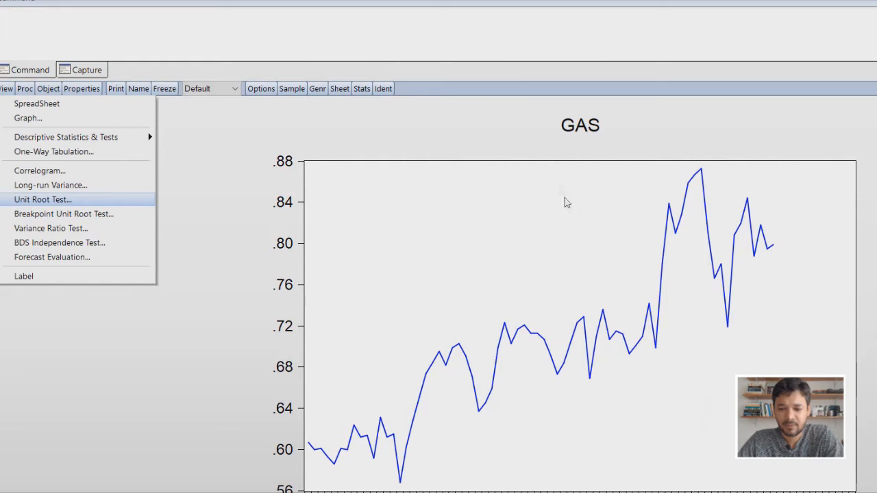
pyautogui.press('Return')
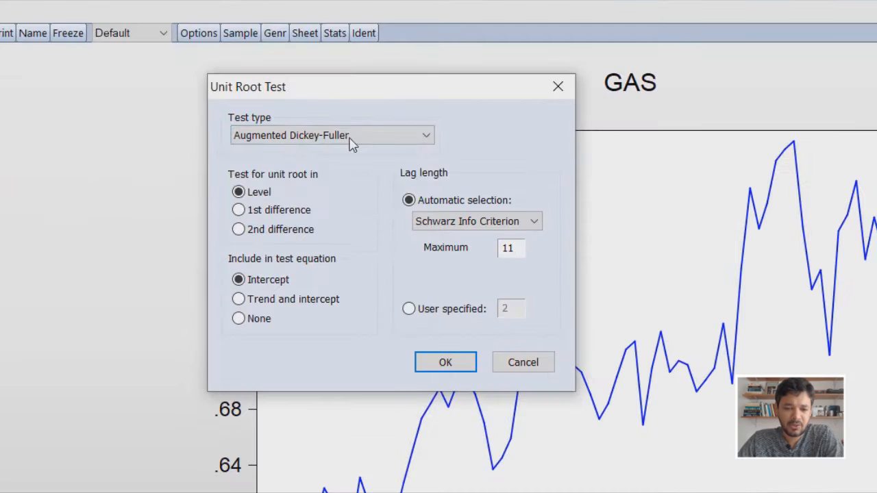
pyautogui.click(374, 169)
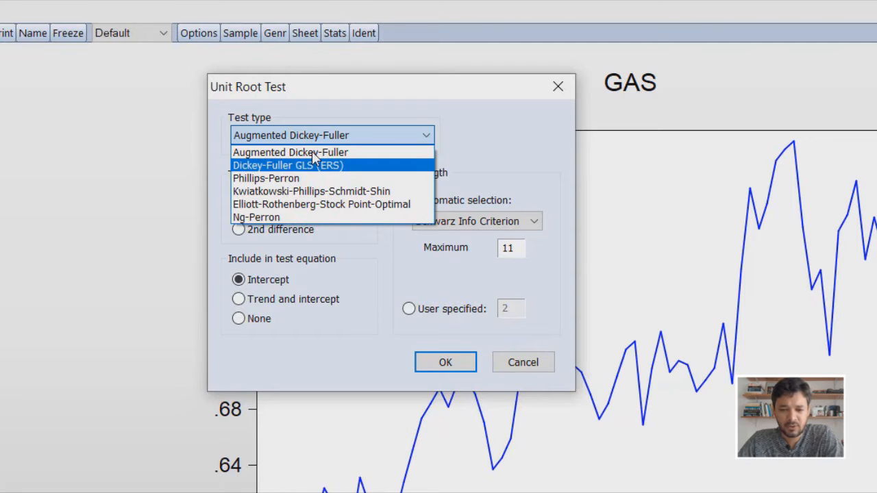
pyautogui.click(373, 150)
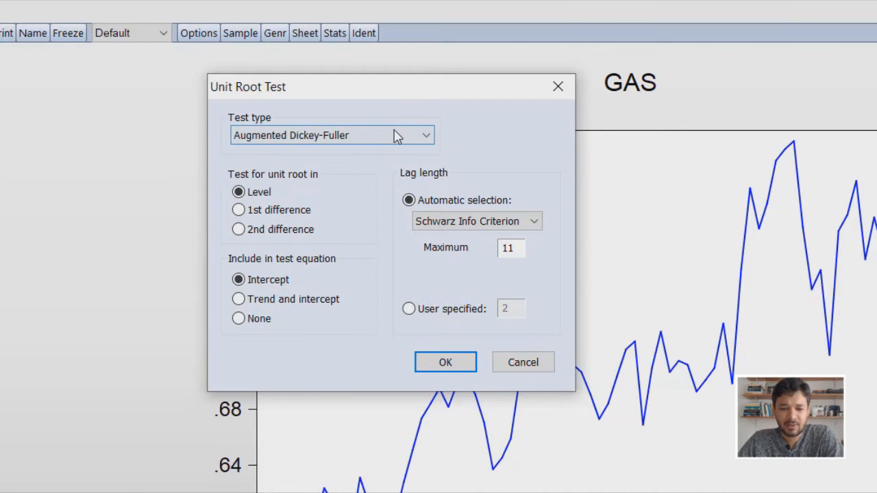
# - Set the maximum lag length of the unit root test to 12
pyautogui.click(511, 248)
pyautogui.hotkey('shift', 'Left')
pyautogui.moveTo(522, 253); pyautogui.dragTo(470, 267)
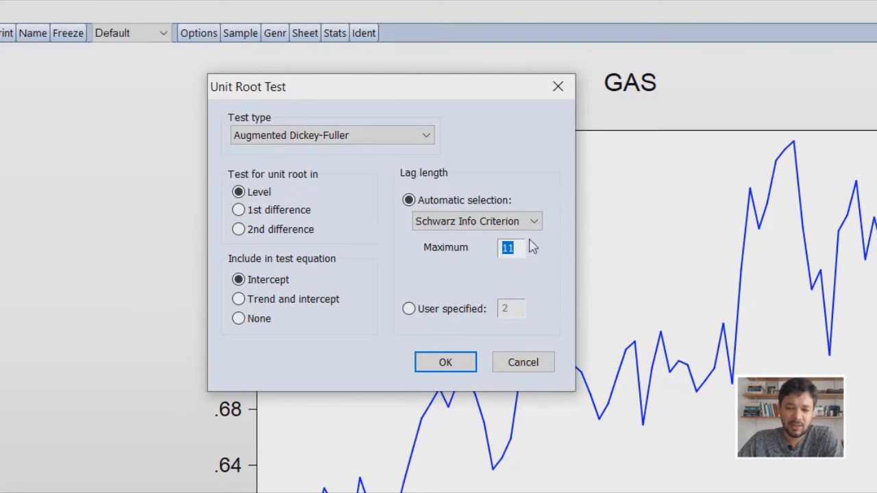
pyautogui.press('Right')
pyautogui.moveTo(502, 249); pyautogui.dragTo(548, 267)
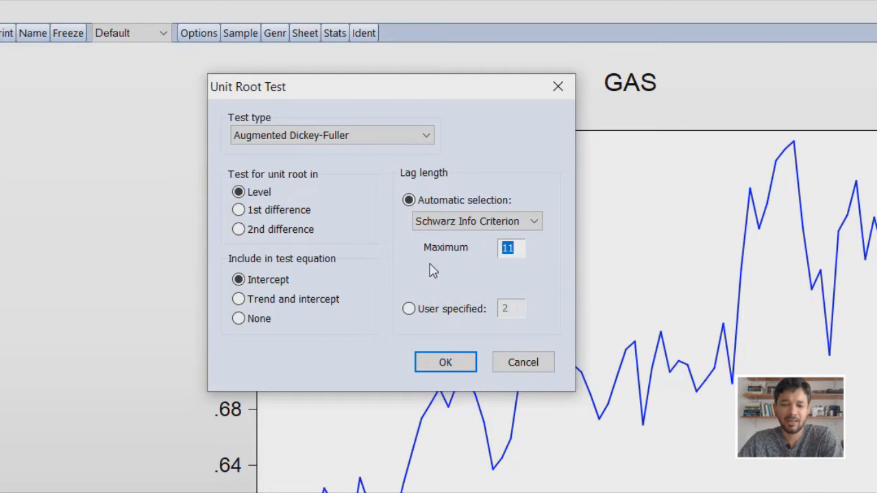
pyautogui.write('12')
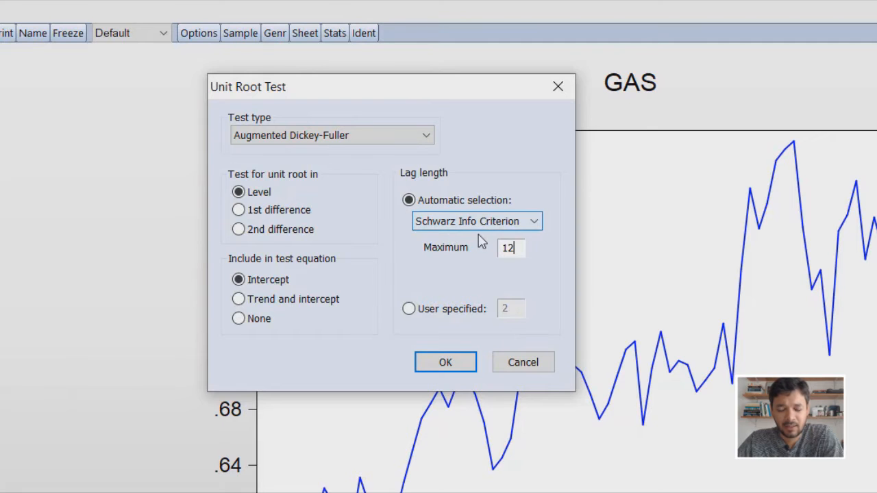
# - Run the level test with Schwarz Info Criterion lag selection and None included in the test equation
pyautogui.click(434, 225)
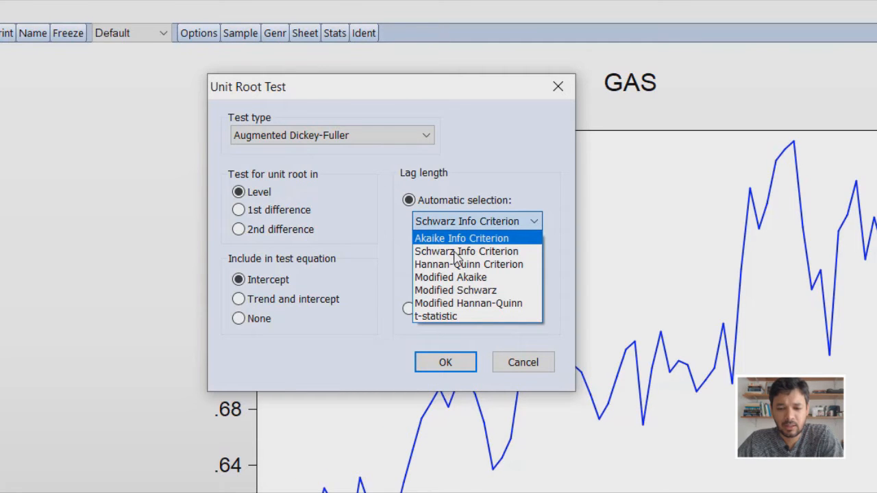
pyautogui.click(513, 251)
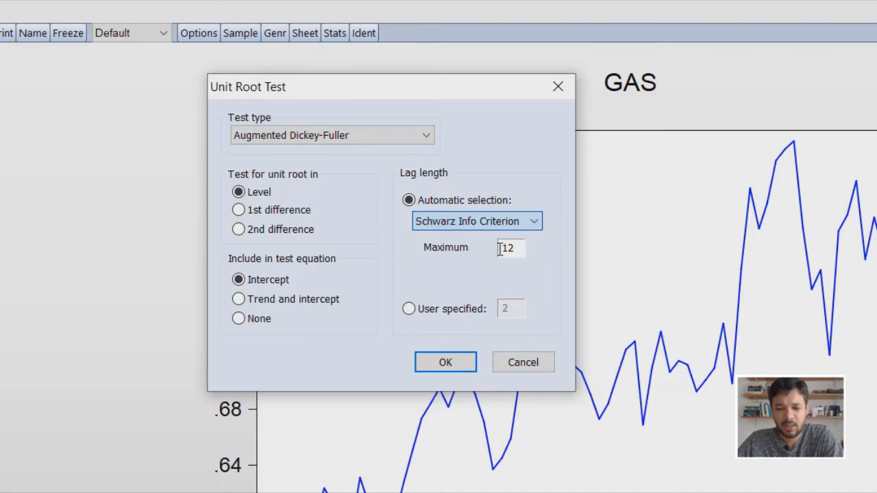
pyautogui.press('Tab')
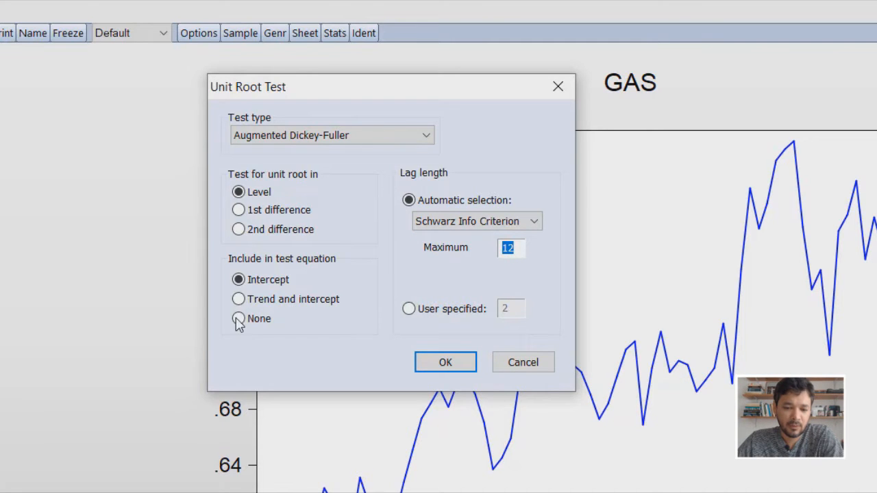
pyautogui.click(271, 325)
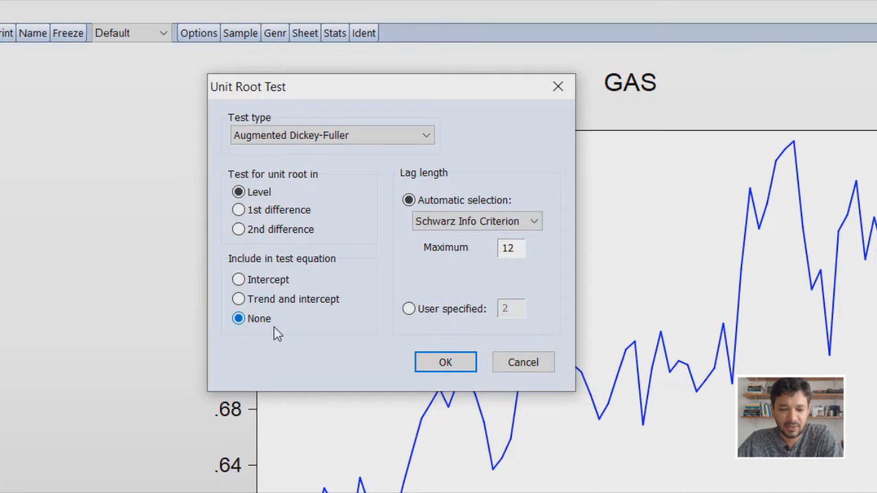
pyautogui.click(466, 369)
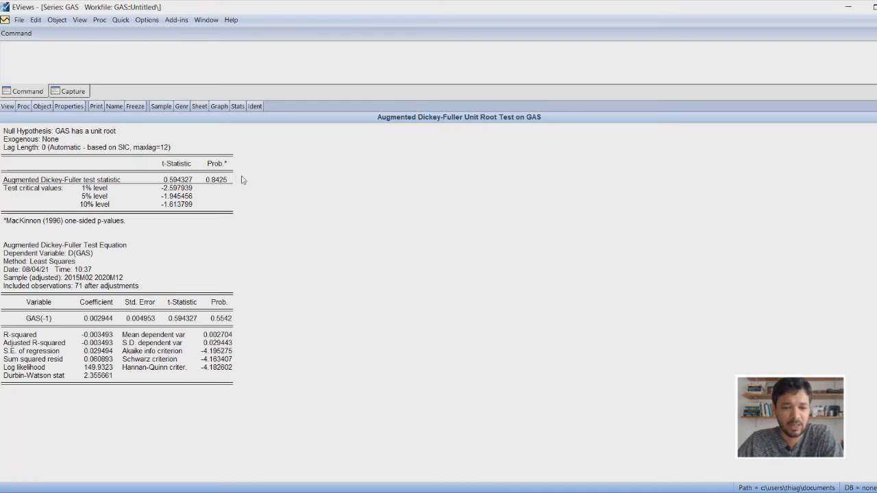
# - Examine the probability of the Augmented Dickey-Fuller statistic and the null hypothesis in the test output
pyautogui.moveTo(214, 166); pyautogui.dragTo(216, 179)
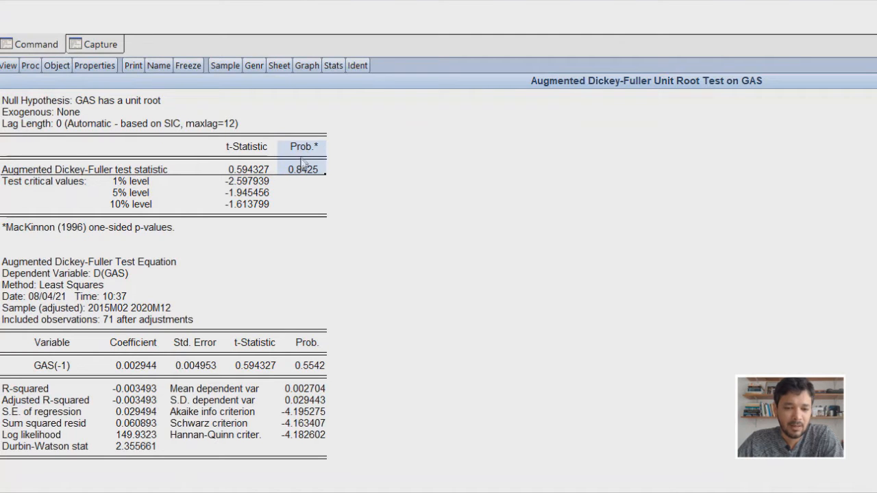
pyautogui.moveTo(302, 162); pyautogui.dragTo(303, 176)
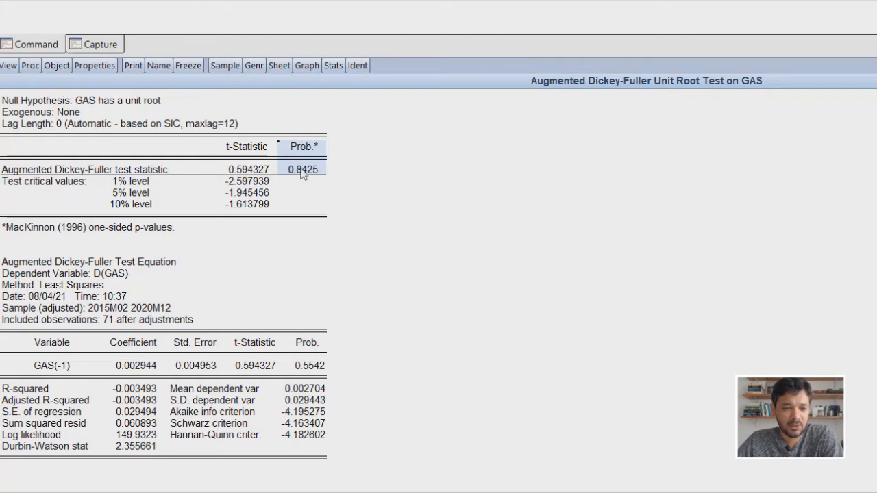
pyautogui.moveTo(84, 100); pyautogui.dragTo(155, 95)
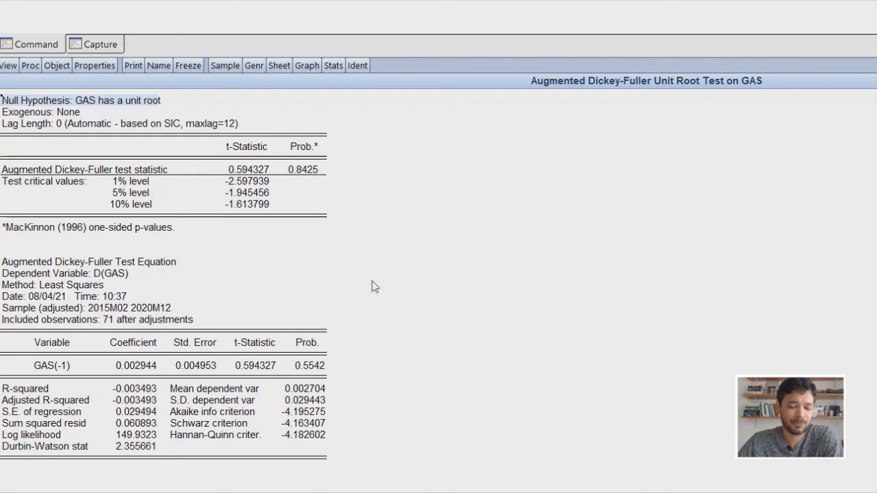
# - Rerun the Augmented Dickey-Fuller test on GAS with Trend and intercept included in the test equation
pyautogui.click(8, 66)
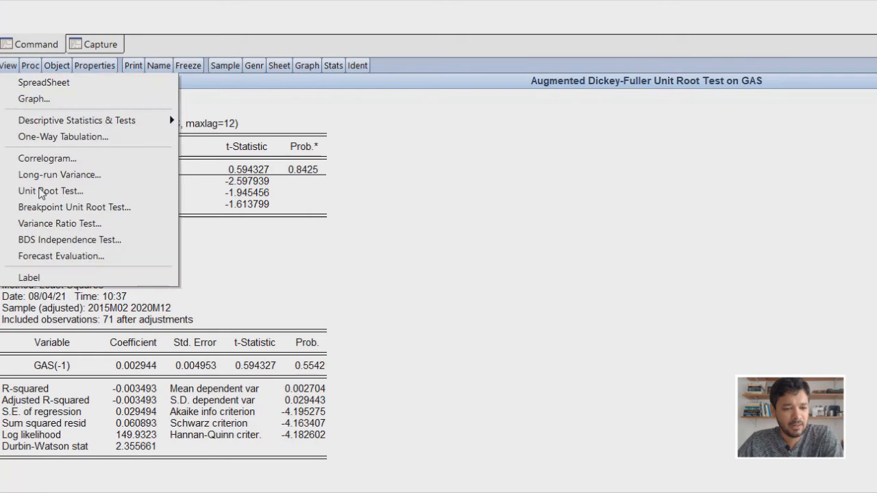
pyautogui.click(45, 195)
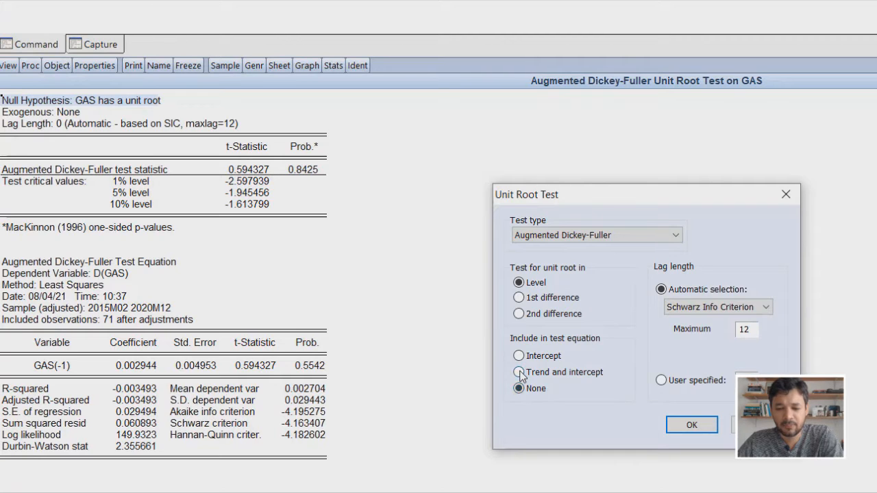
pyautogui.click(519, 373)
pyautogui.click(683, 427)
# - Examine the probabilities of the constant and trend terms, then the test statistic's probability and the null hypothesis
pyautogui.click(9, 378)
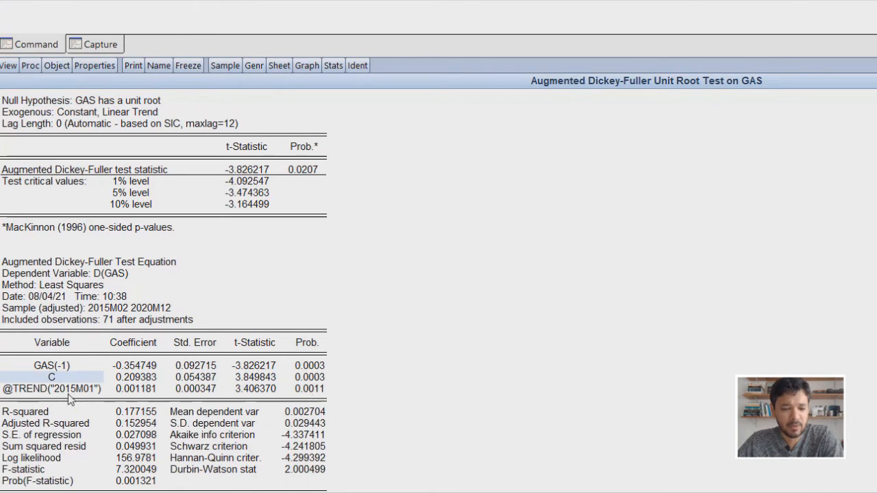
pyautogui.moveTo(66, 389); pyautogui.dragTo(77, 385)
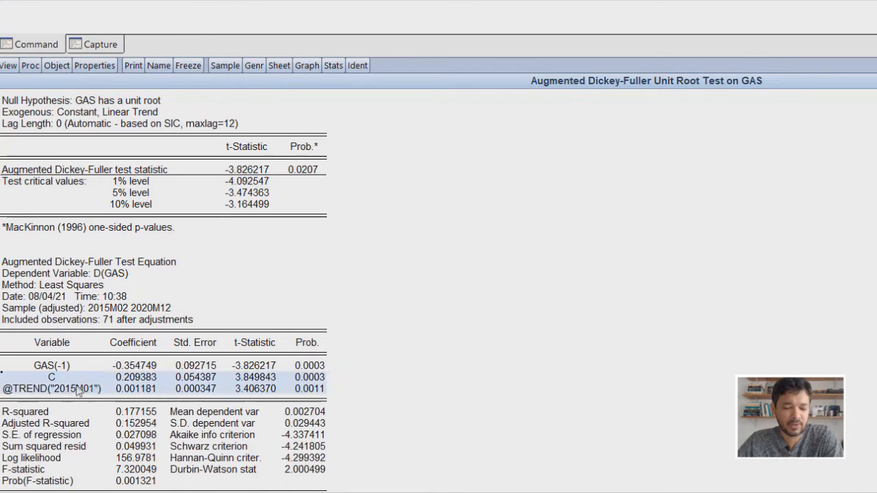
pyautogui.click(306, 380)
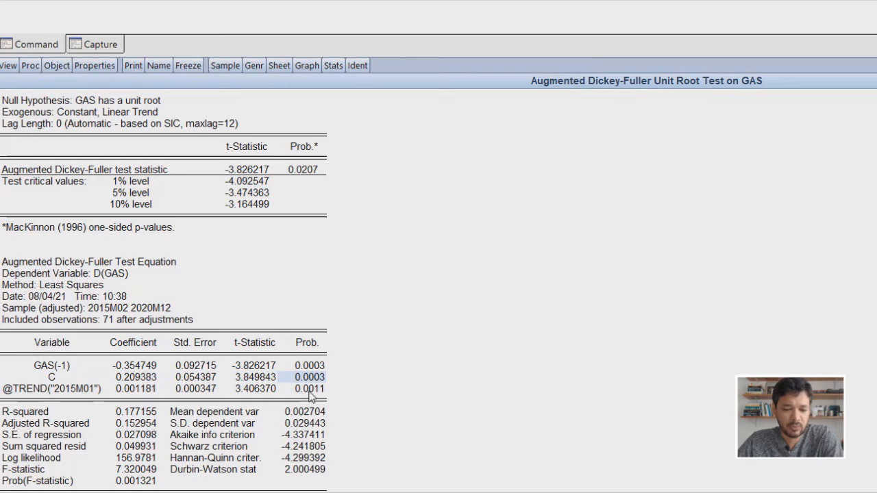
pyautogui.press('Down')
pyautogui.moveTo(309, 150); pyautogui.dragTo(308, 173)
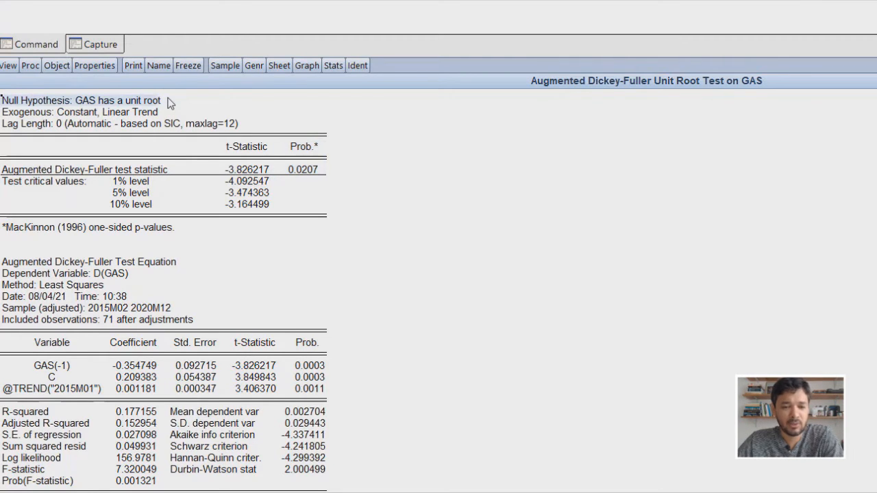
pyautogui.click(171, 102)
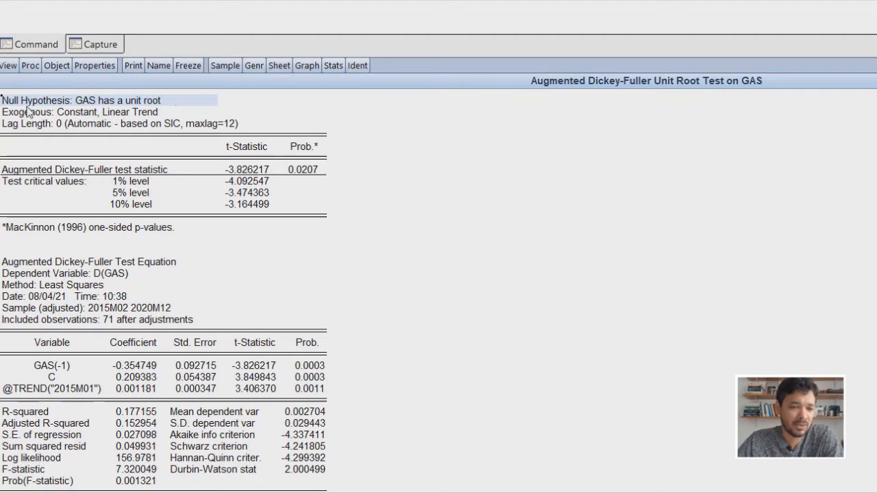
# - Run the Dickey-Fuller GLS (ERS) unit root test on GAS in level with Trend and intercept and Schwarz Info Criterion lag selection
pyautogui.click(9, 65)
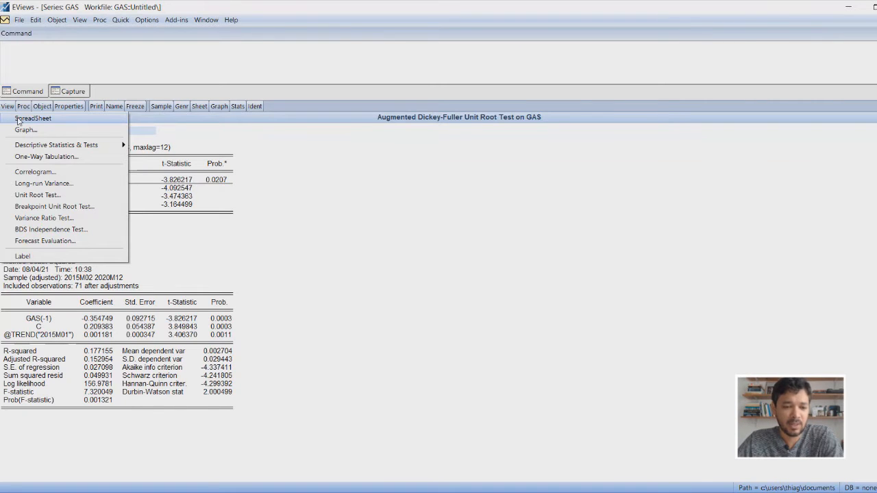
pyautogui.press('u')
pyautogui.press('Return')
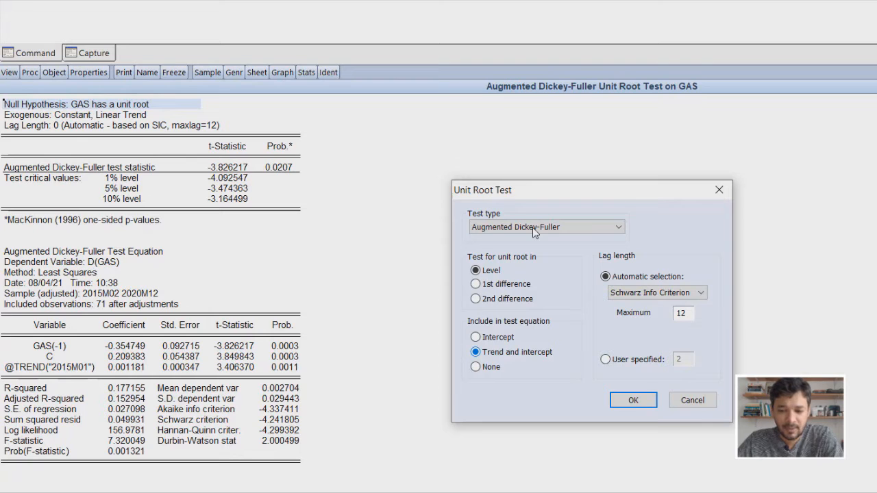
pyautogui.click(535, 227)
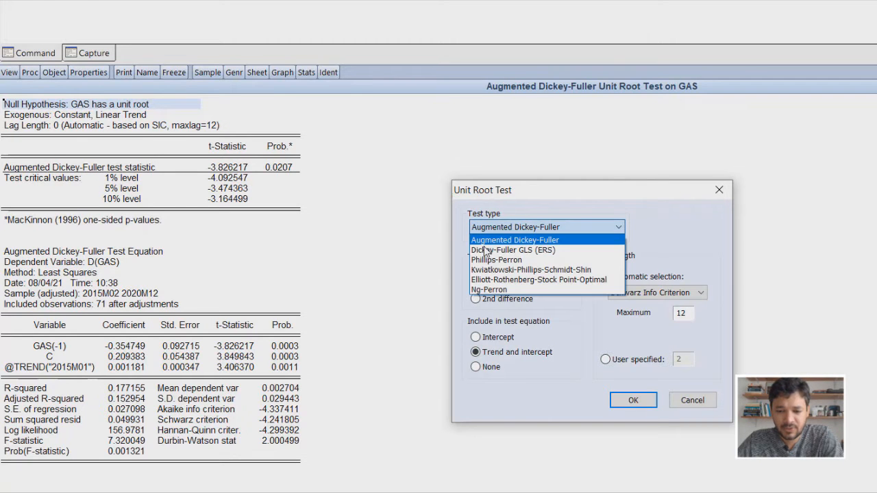
pyautogui.click(624, 406)
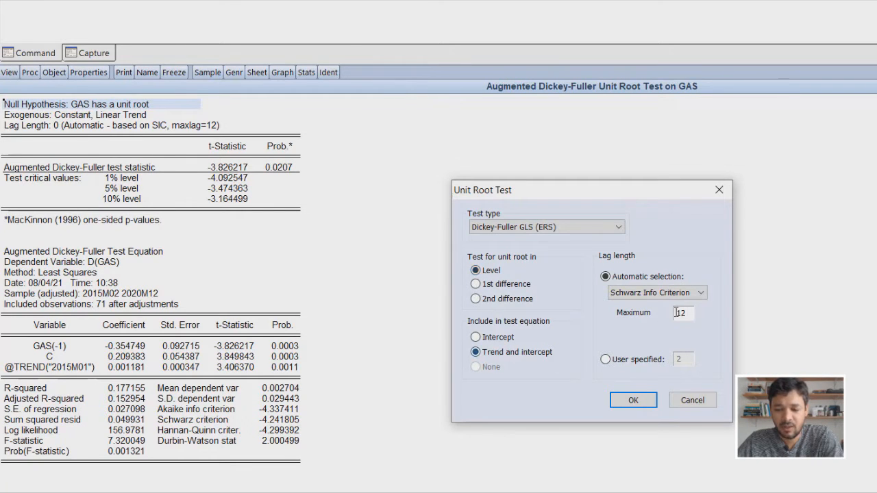
pyautogui.click(631, 399)
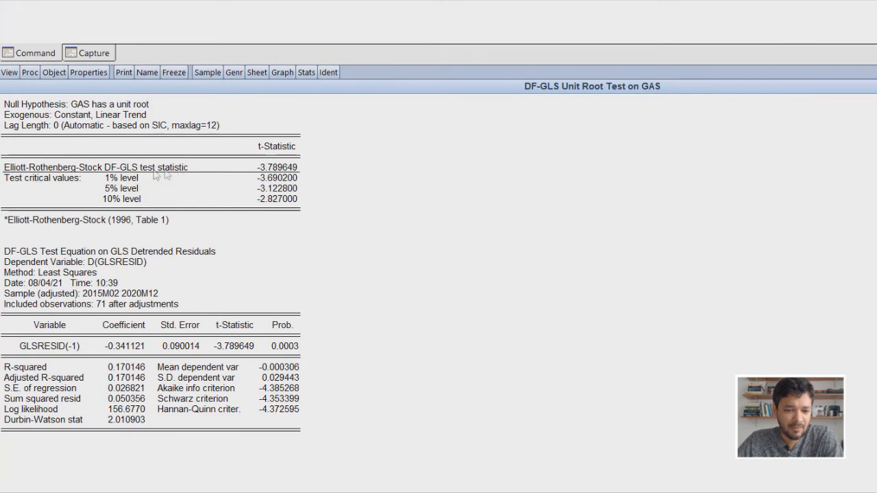
# - Compare the DF-GLS test statistic with the 1%, 5% and 10% critical values
pyautogui.click(299, 171)
pyautogui.moveTo(105, 180); pyautogui.dragTo(295, 202)
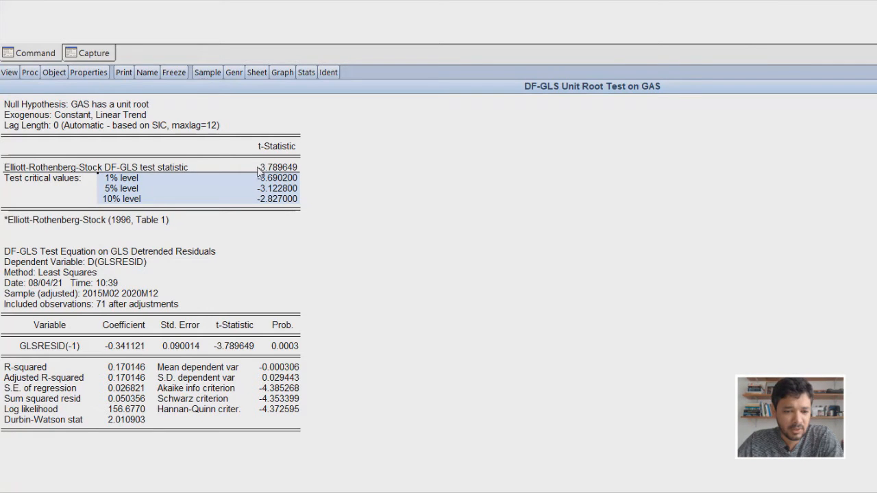
pyautogui.click(274, 170)
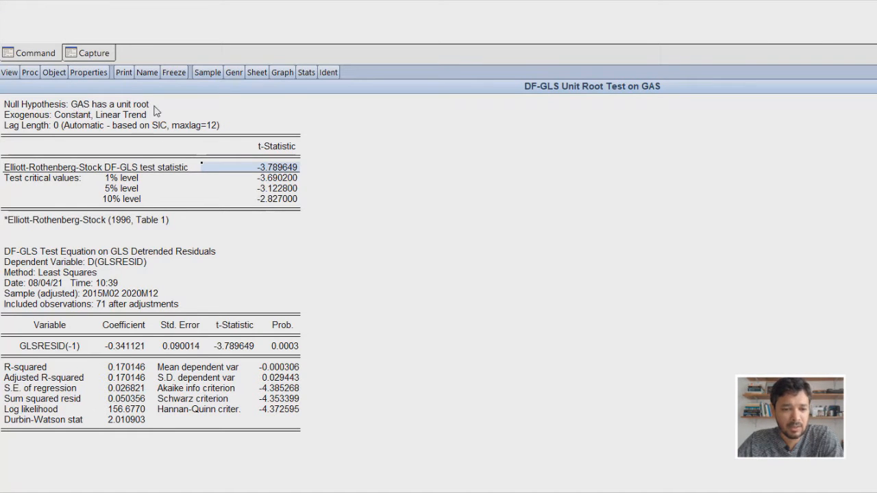
pyautogui.hotkey('ctrl', 'Home')
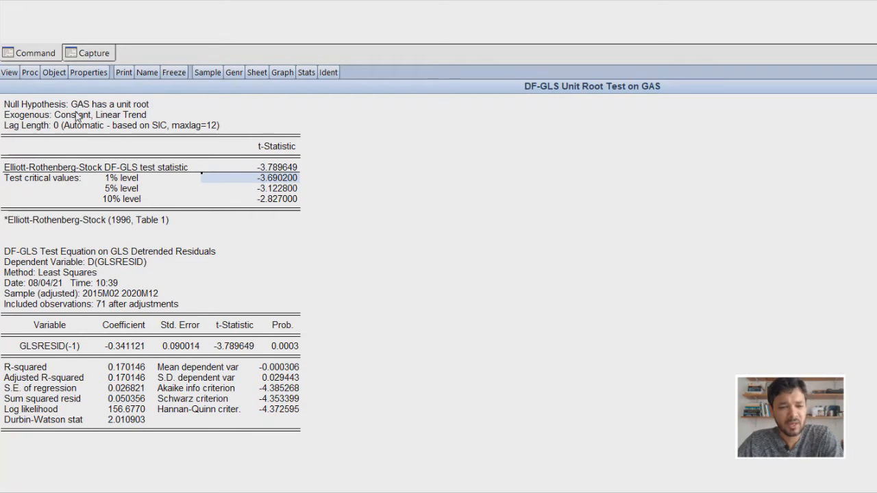
# - Run the Phillips-Perron test on GAS in level with Trend and intercept, and check the probabilities of the constant, trend and test statistic
pyautogui.click(9, 73)
pyautogui.click(40, 185)
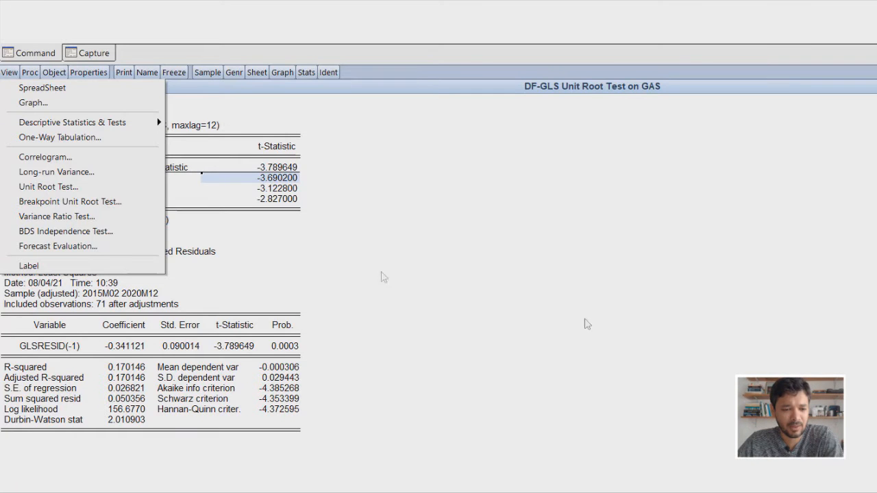
pyautogui.click(553, 228)
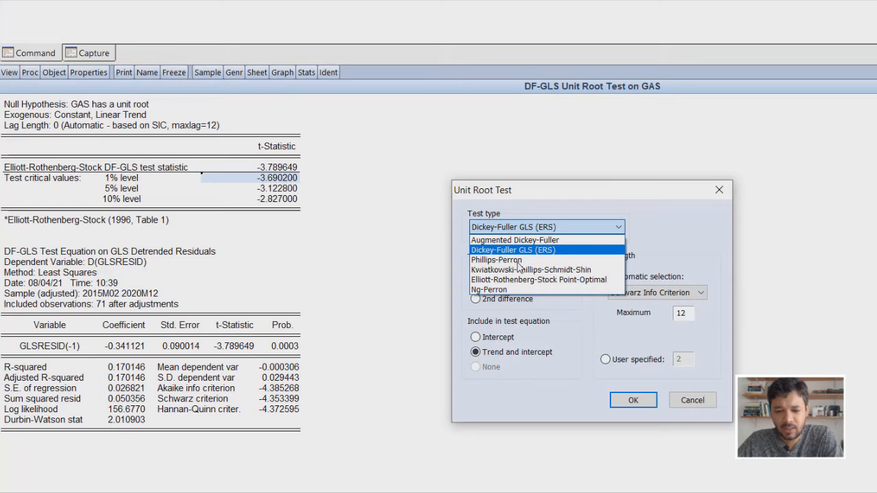
pyautogui.click(519, 262)
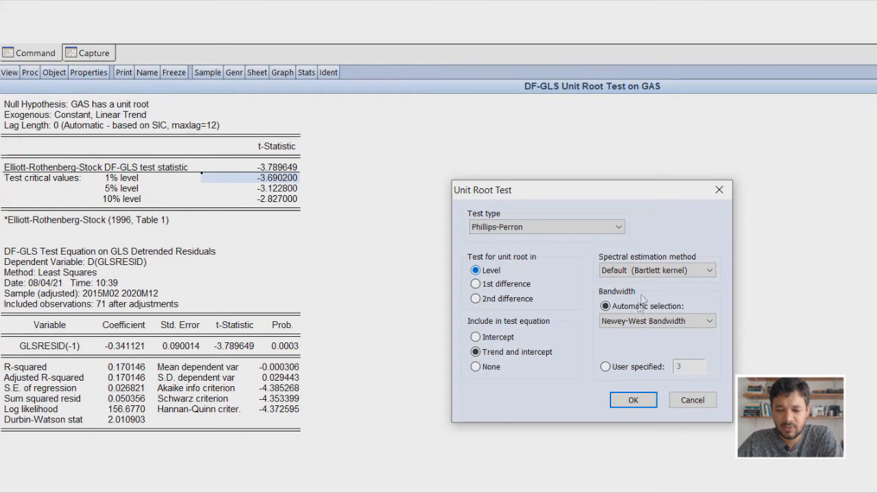
pyautogui.click(633, 402)
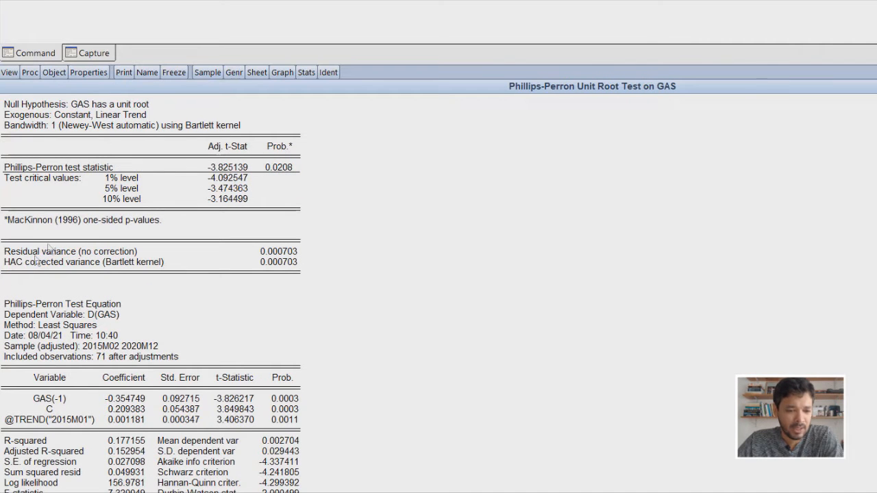
pyautogui.moveTo(4, 404); pyautogui.dragTo(281, 427)
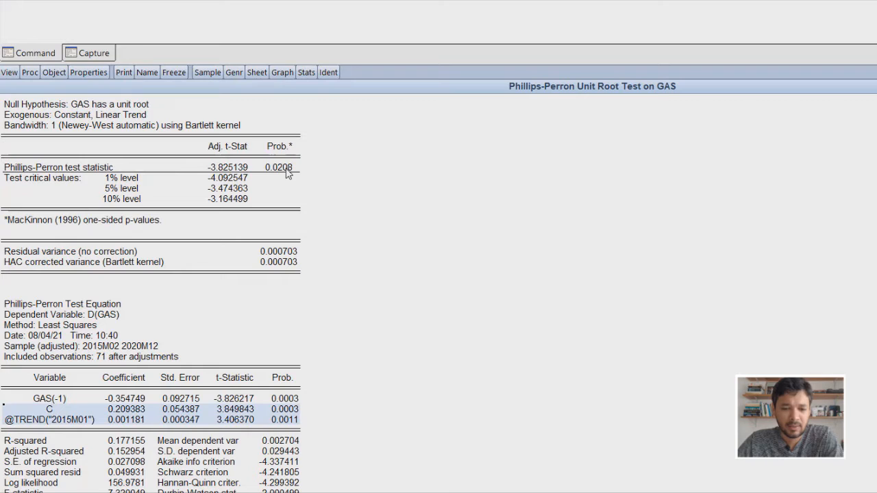
pyautogui.moveTo(261, 146); pyautogui.dragTo(263, 172)
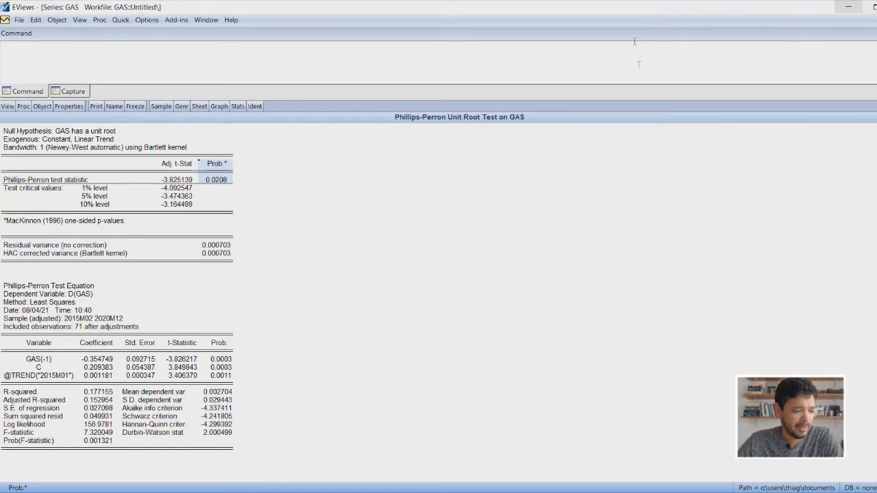
# - Generate the correlogram of GAS in level with 32 lags included
pyautogui.click(6, 106)
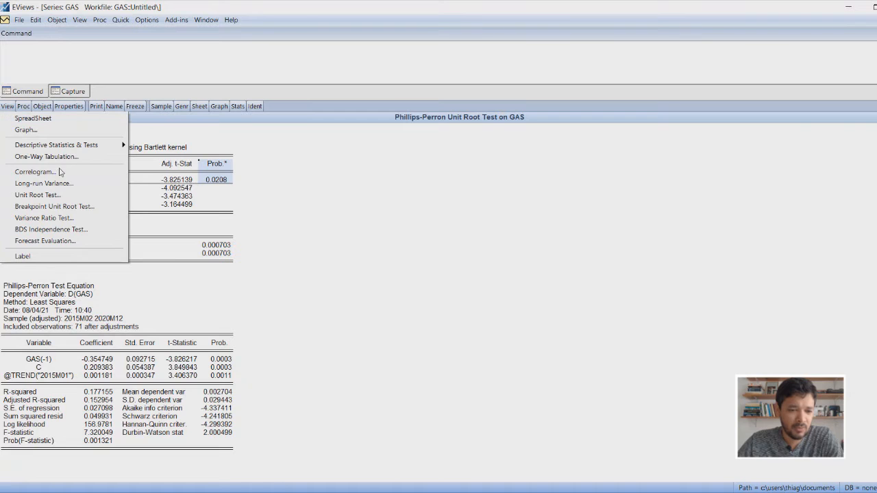
pyautogui.click(95, 177)
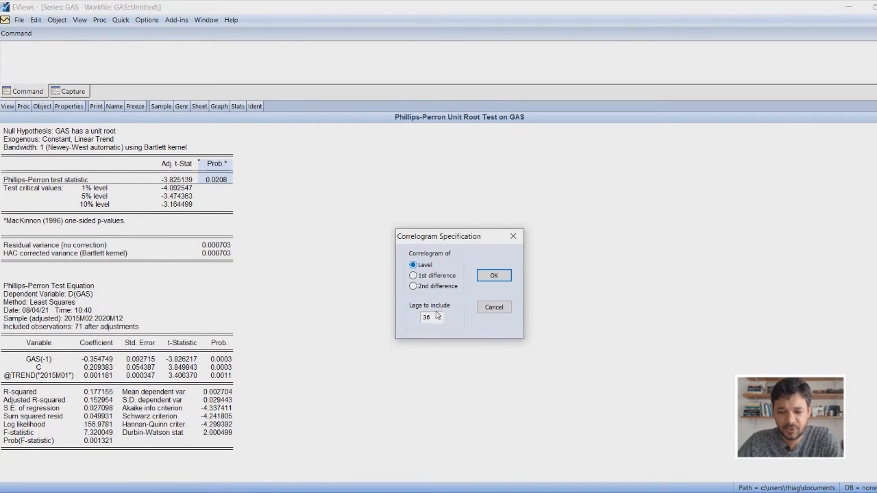
pyautogui.doubleClick(440, 317)
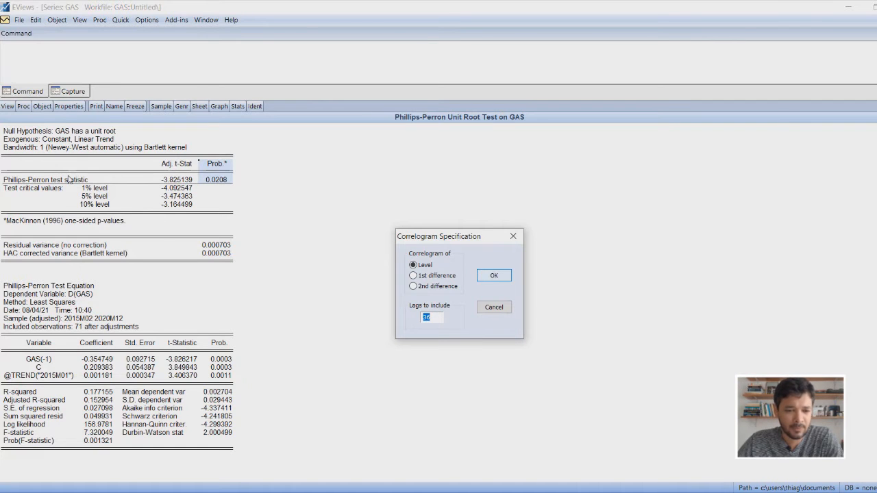
pyautogui.write('32')
pyautogui.press('Return')
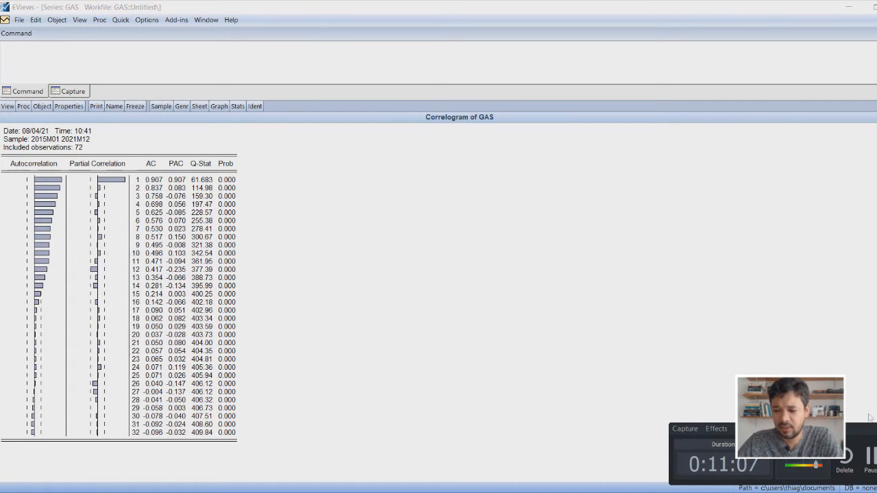
# - Switch to the PowerPoint presentation and show the "FAC E FACP" slide in full screen to review the AR, MA and ARMA identification rules
pyautogui.hotkey('alt', 'Tab')
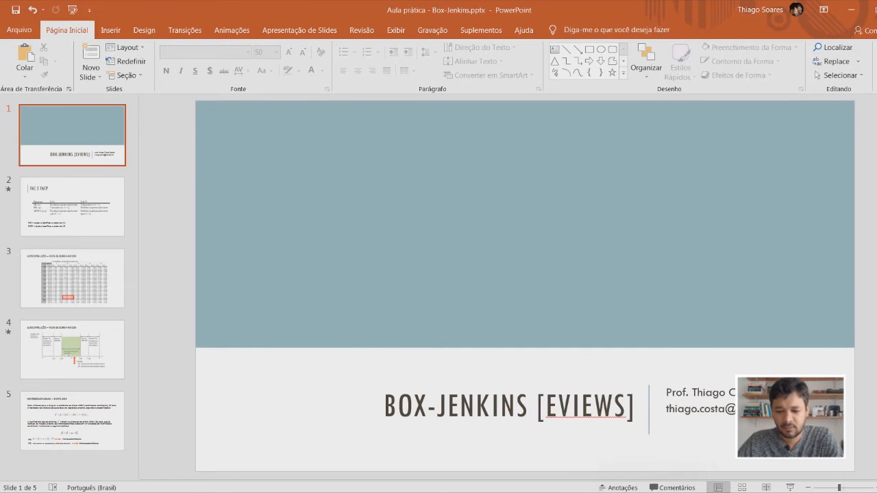
pyautogui.press('Down')
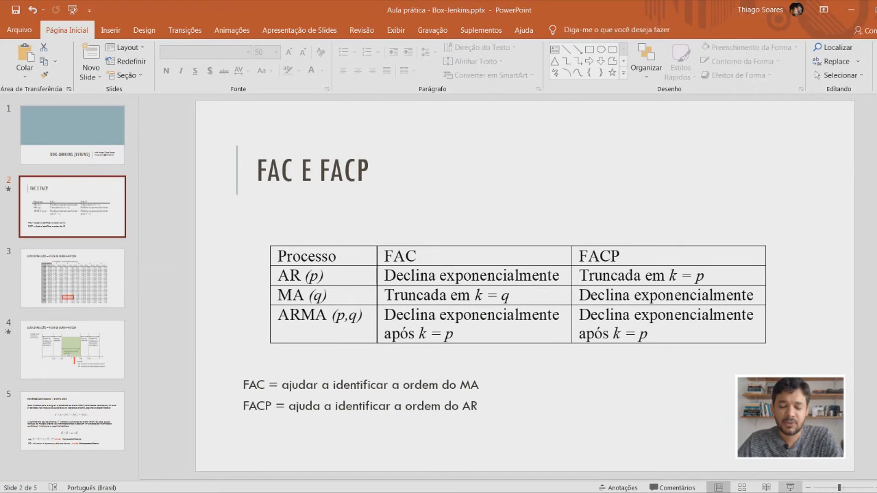
pyautogui.hotkey('shift', 'F5')
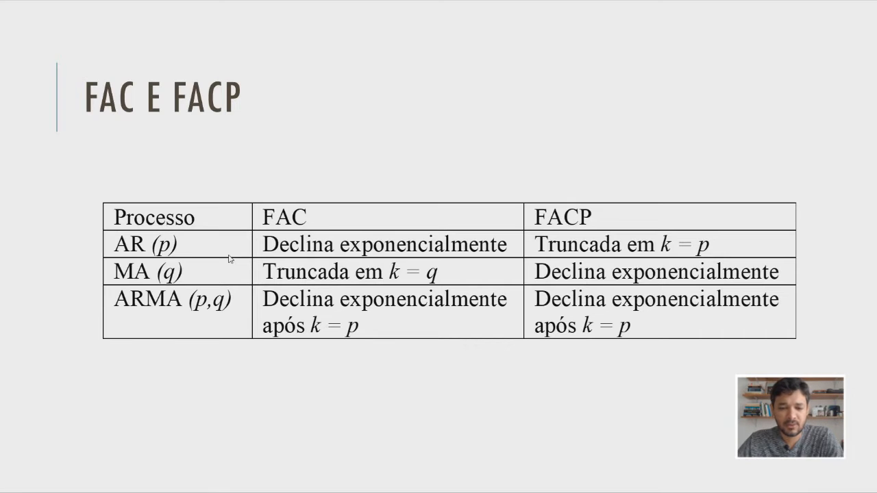
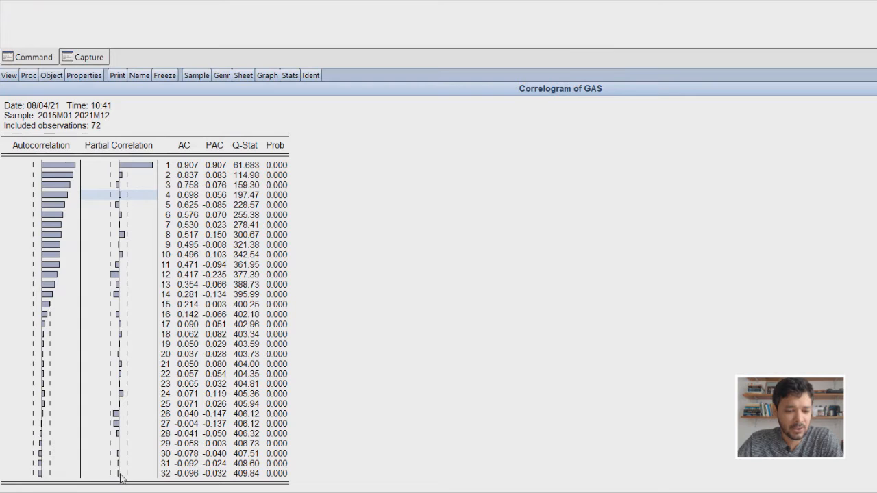
# - Examine the partial correlations at lag 1 and from lag 2 to 32 in the GAS correlogram, and return to the workfile
pyautogui.moveTo(136, 296); pyautogui.dragTo(76, 167)
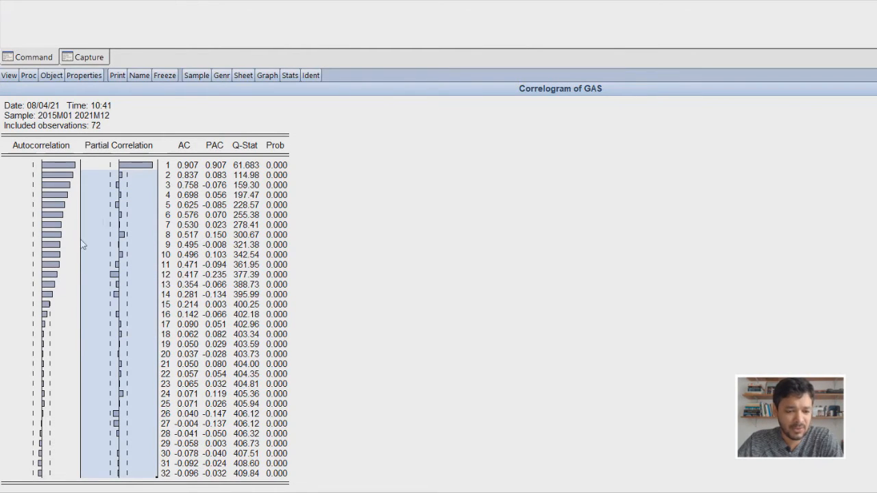
pyautogui.click(135, 172)
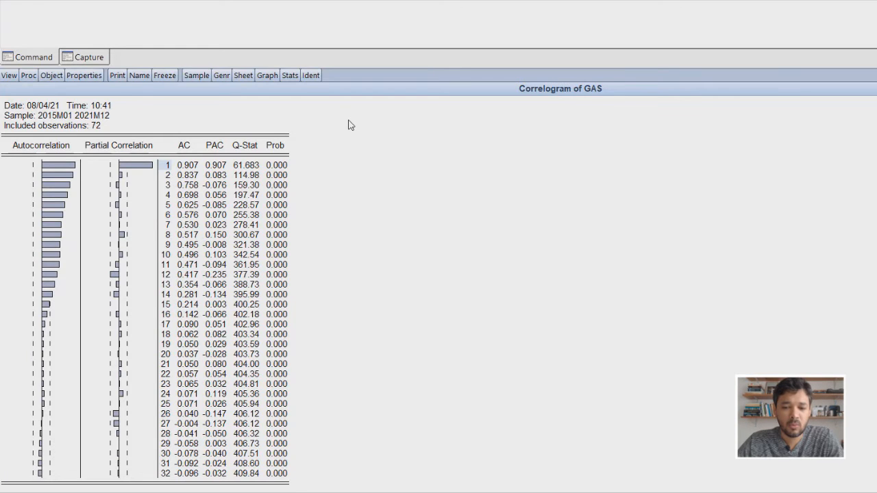
pyautogui.press('Escape')
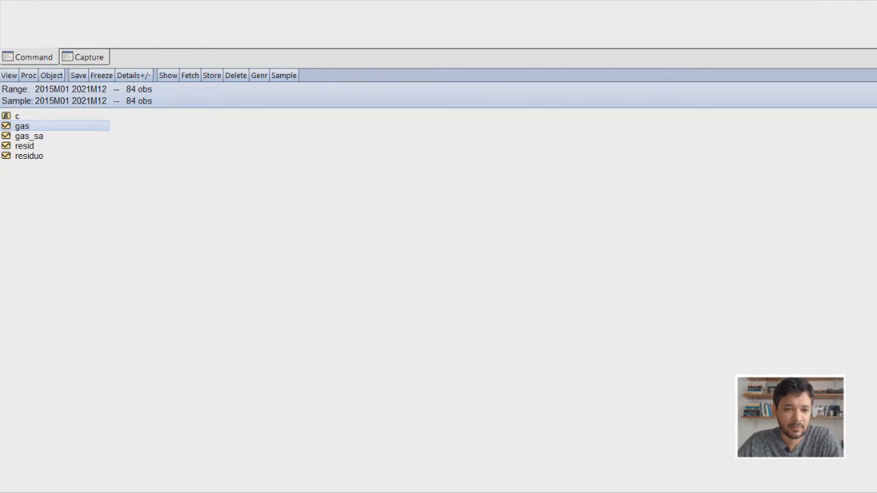
pyautogui.click(121, 20)
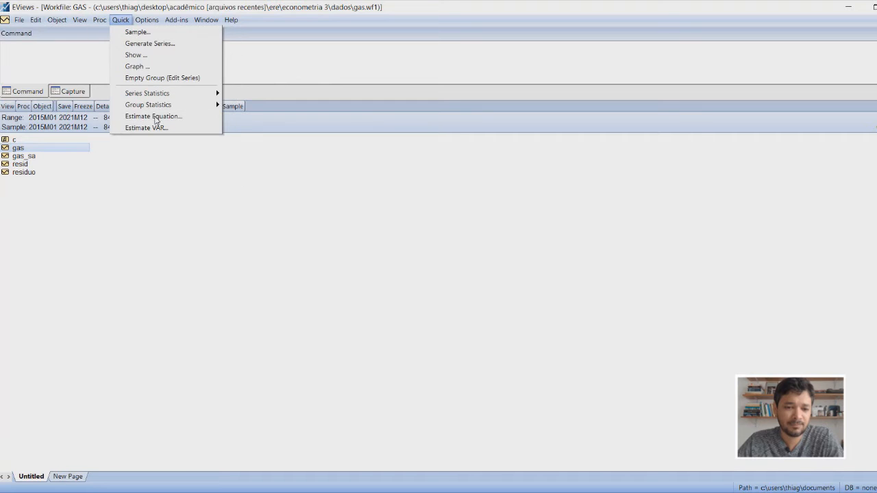
pyautogui.click(154, 117)
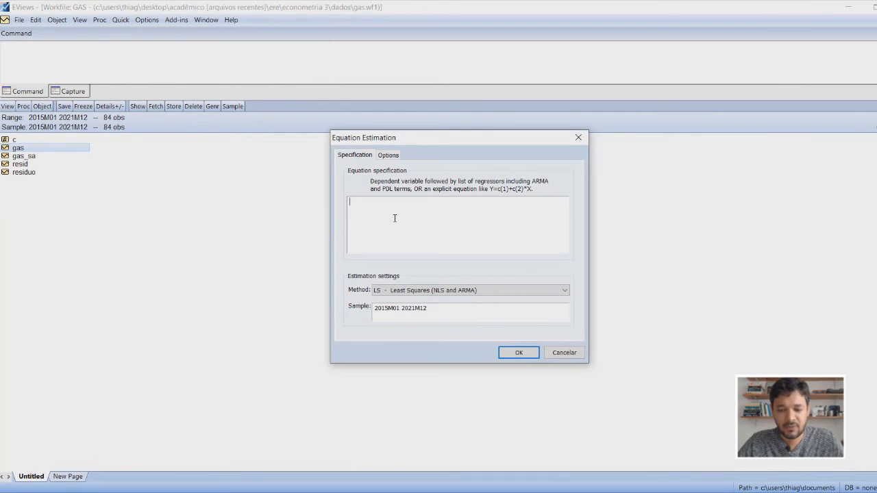
pyautogui.write('gas')
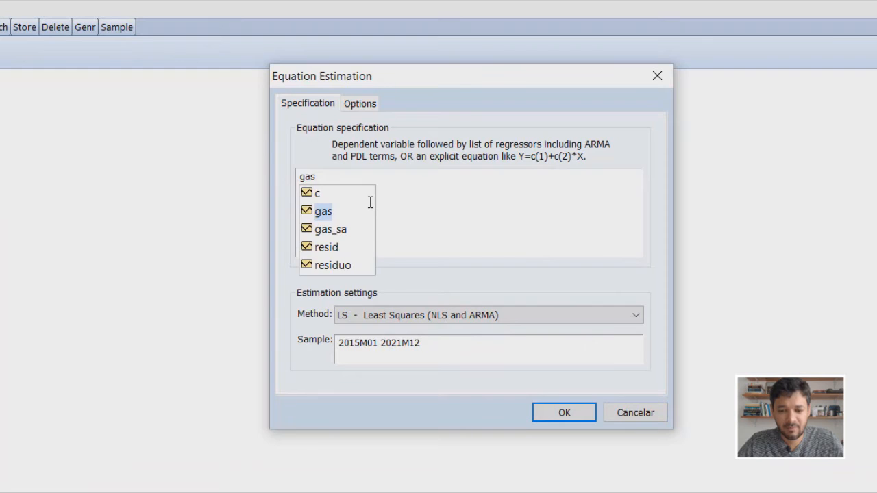
pyautogui.write(' c @')
pyautogui.press('Tab')
pyautogui.write('ar(1)')
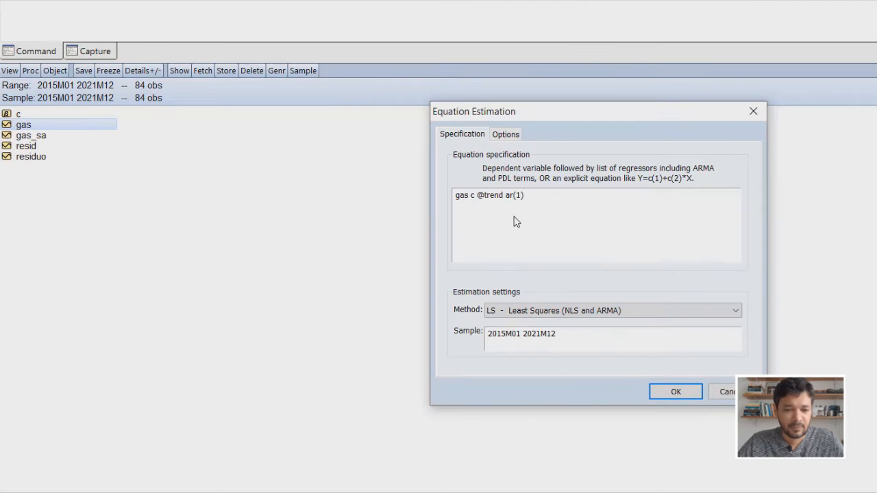
pyautogui.press('Return')
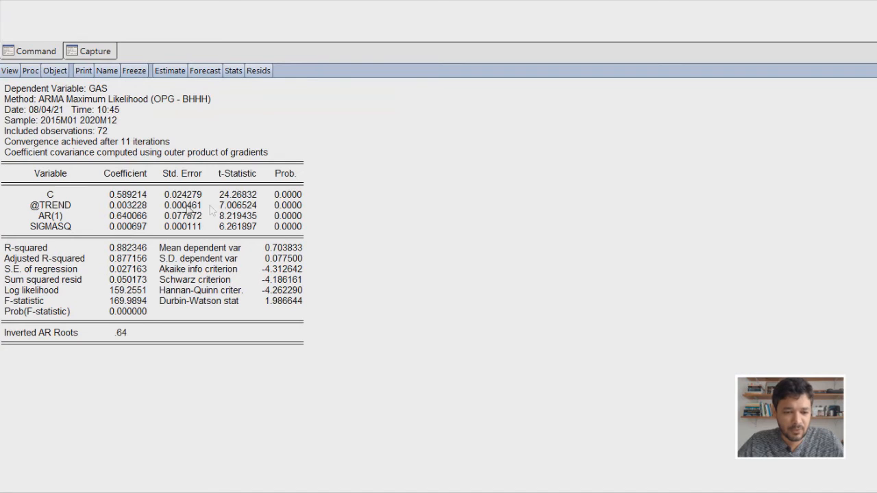
pyautogui.click(68, 207)
pyautogui.click(52, 200)
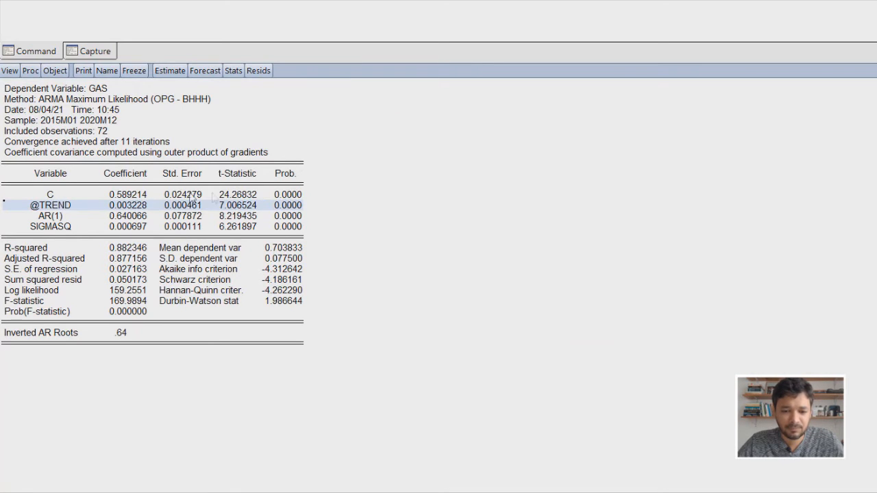
pyautogui.click(41, 196)
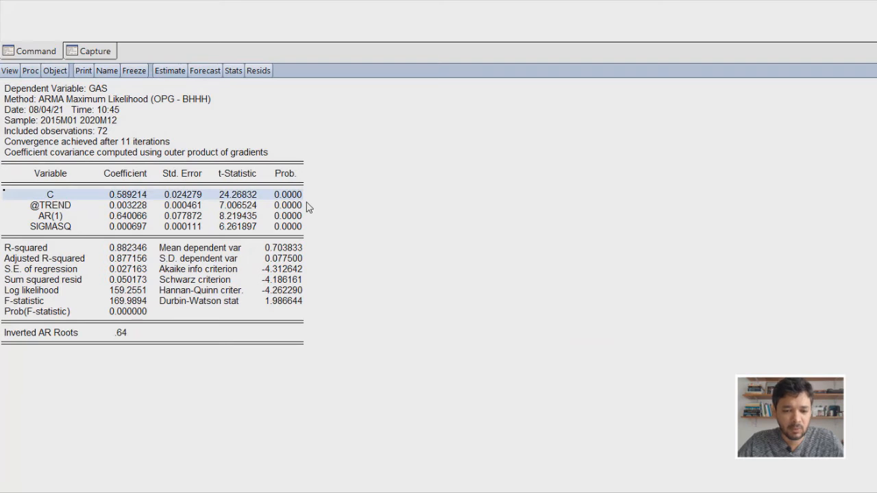
pyautogui.moveTo(307, 202); pyautogui.dragTo(307, 203)
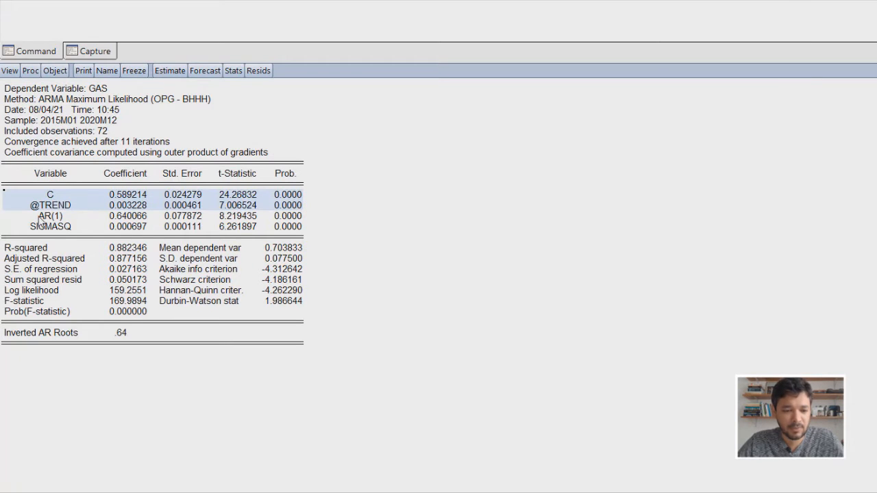
pyautogui.click(301, 216)
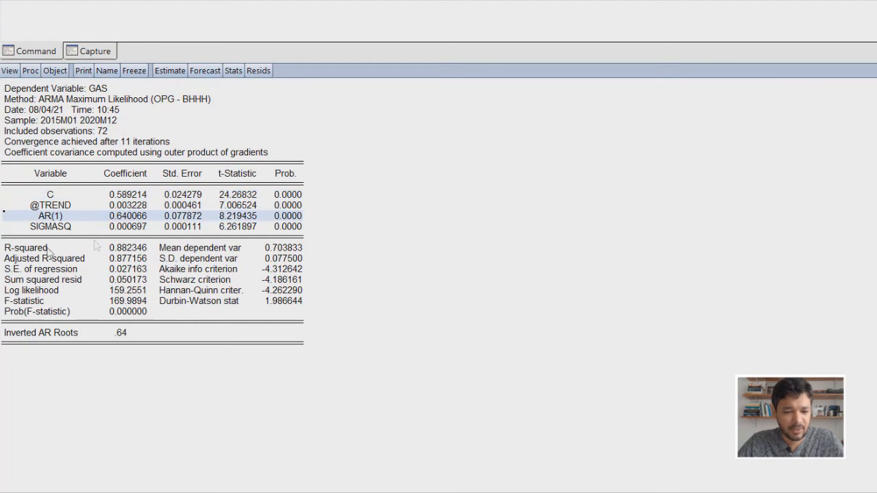
pyautogui.click(147, 248)
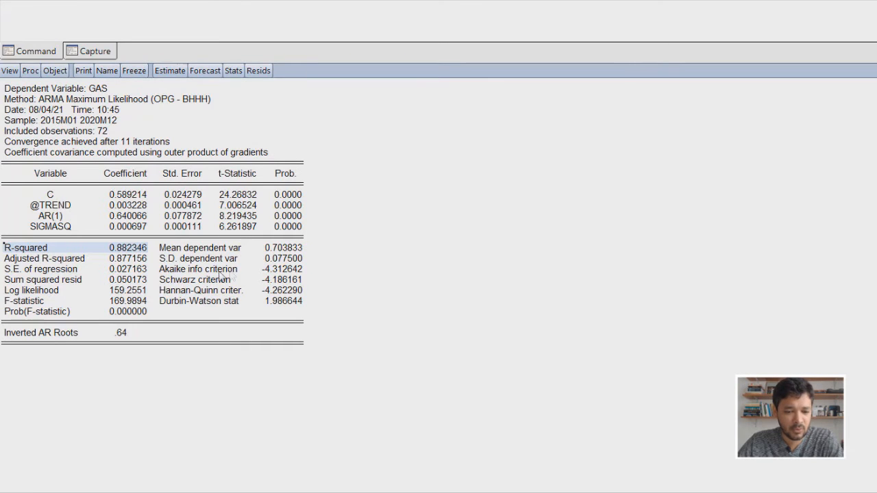
pyautogui.moveTo(295, 272); pyautogui.dragTo(301, 281)
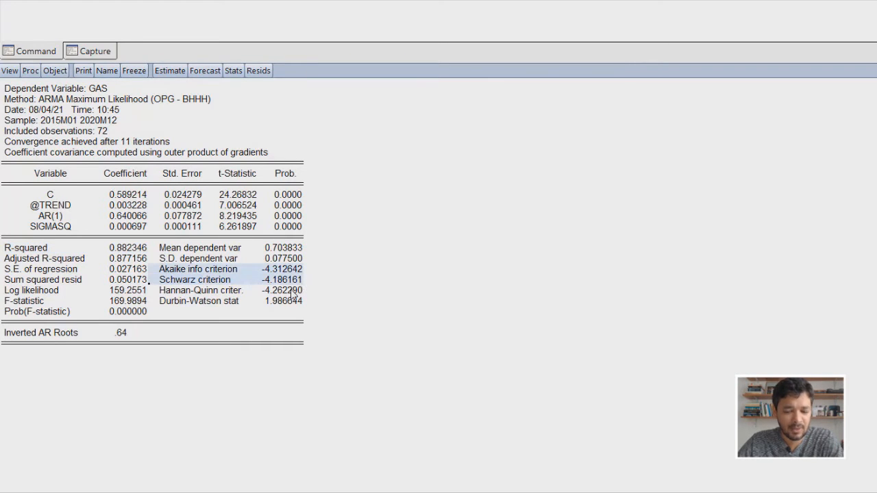
pyautogui.click(280, 281)
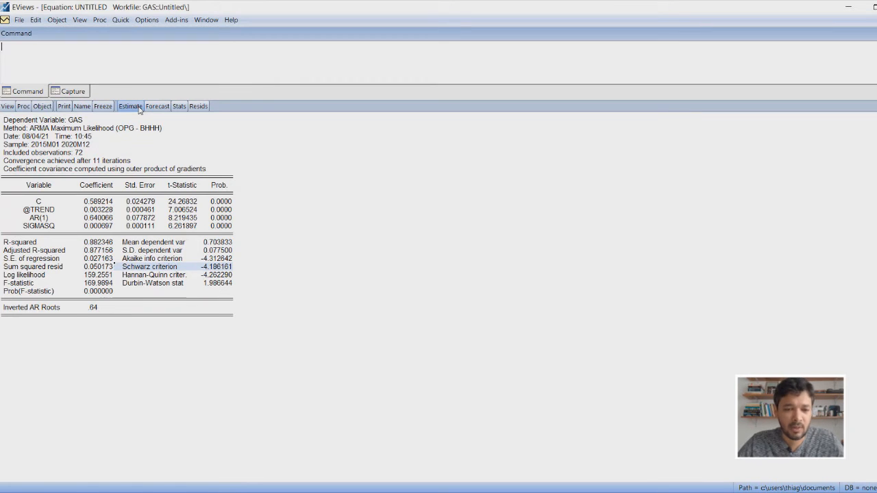
pyautogui.click(140, 109)
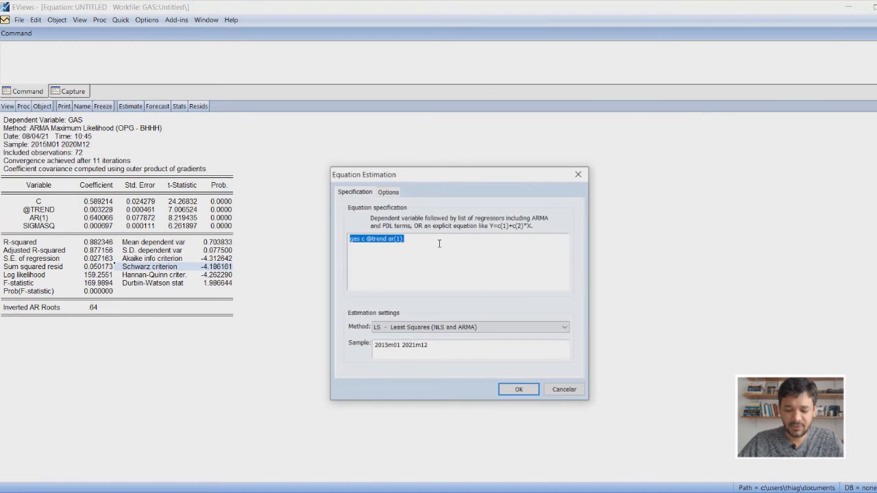
pyautogui.click(439, 244)
pyautogui.write('ma(1)')
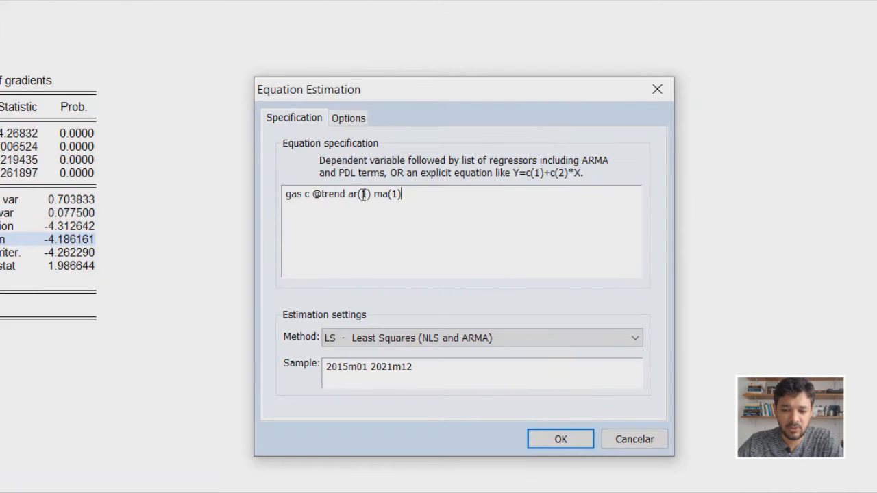
pyautogui.doubleClick(411, 197)
pyautogui.click(415, 190)
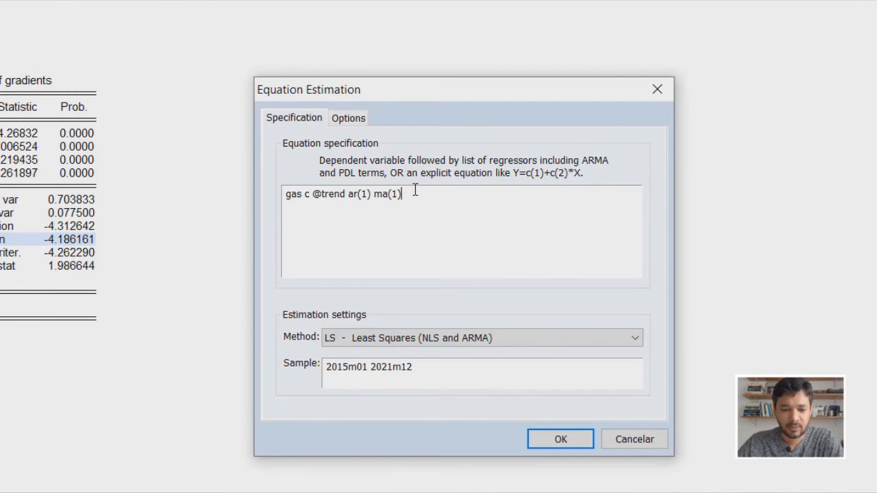
pyautogui.press('Return')
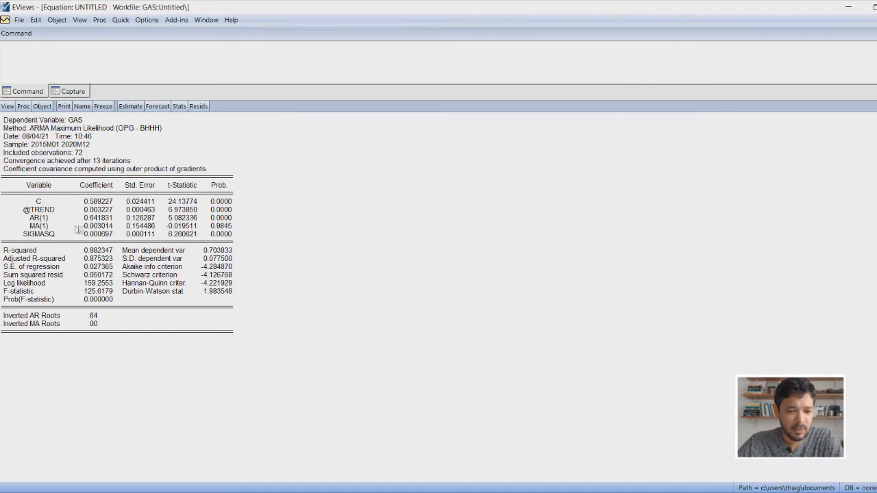
# - Examine the probability of the MA(1) term and the Schwarz criterion of the re-estimated model
pyautogui.click(218, 226)
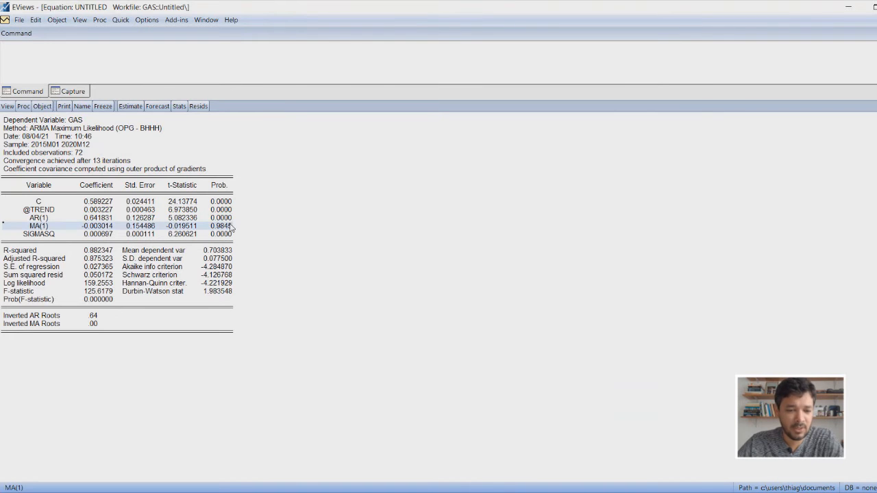
pyautogui.click(229, 228)
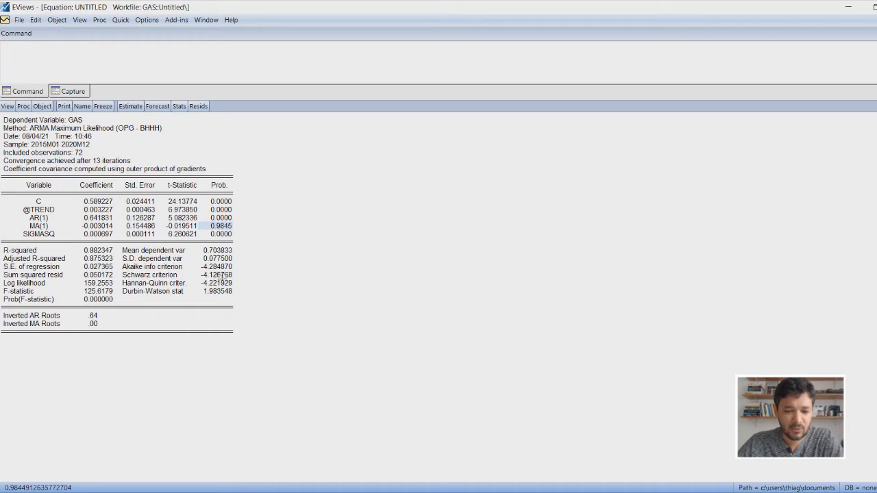
pyautogui.click(195, 276)
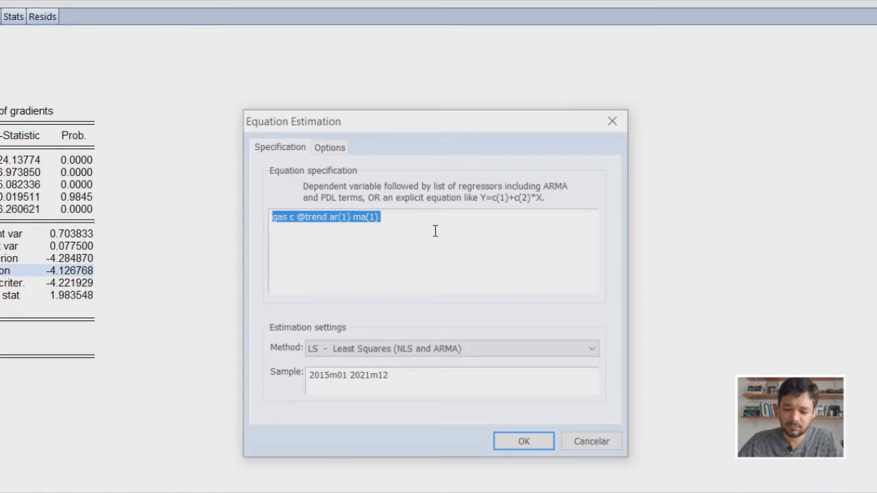
pyautogui.click(435, 231)
pyautogui.press('BackSpace')
pyautogui.press('BackSpace')
pyautogui.press('BackSpace')
pyautogui.press('BackSpace')
pyautogui.press('BackSpace')
pyautogui.write('ar(2)')
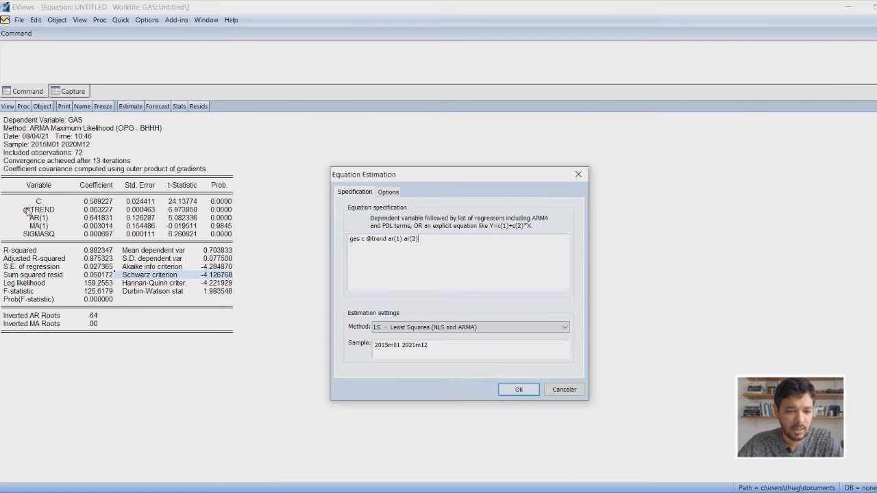
pyautogui.click(525, 443)
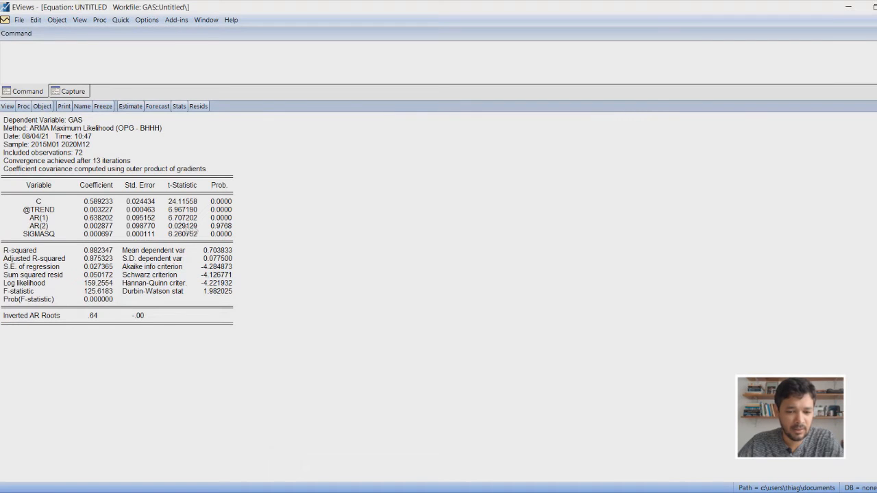
# - Examine the significance of the AR(2) term and the model's Schwarz criterion
pyautogui.click(225, 226)
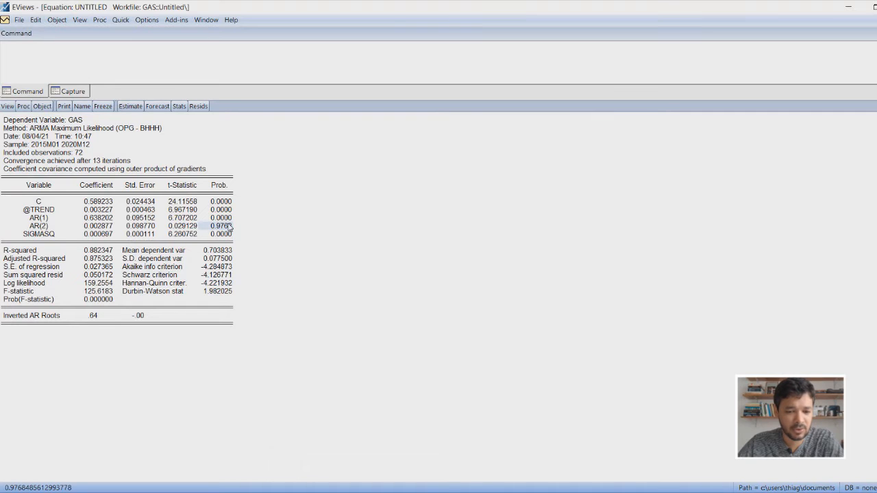
pyautogui.moveTo(38, 226); pyautogui.dragTo(221, 226)
pyautogui.moveTo(199, 322); pyautogui.dragTo(374, 324)
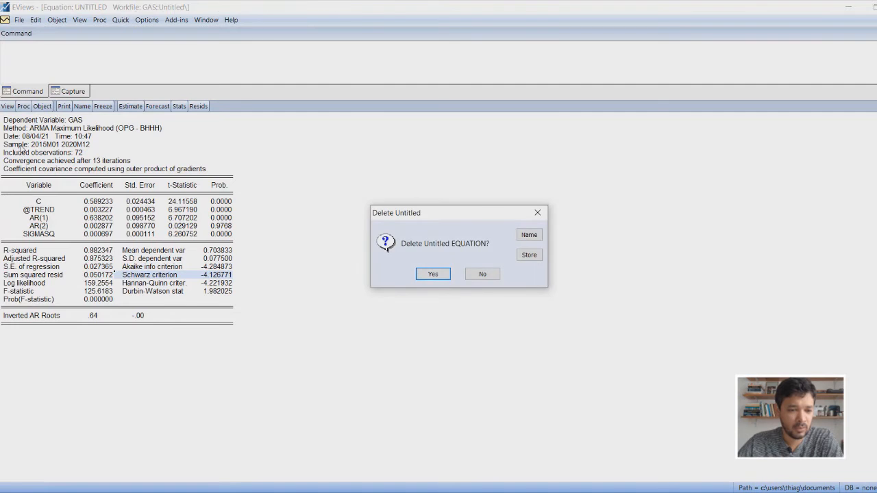
# - Delete the untitled equation and open Automatic ARIMA Forecasting for the GAS series
pyautogui.press('Return')
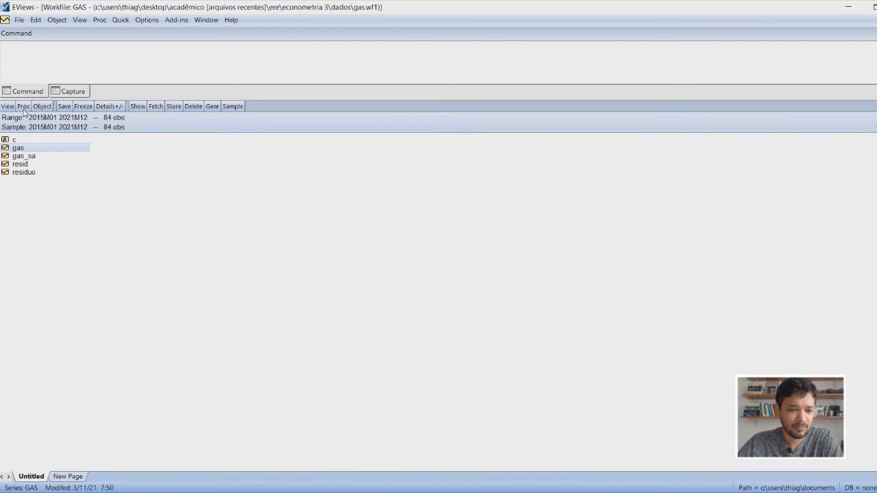
pyautogui.click(24, 107)
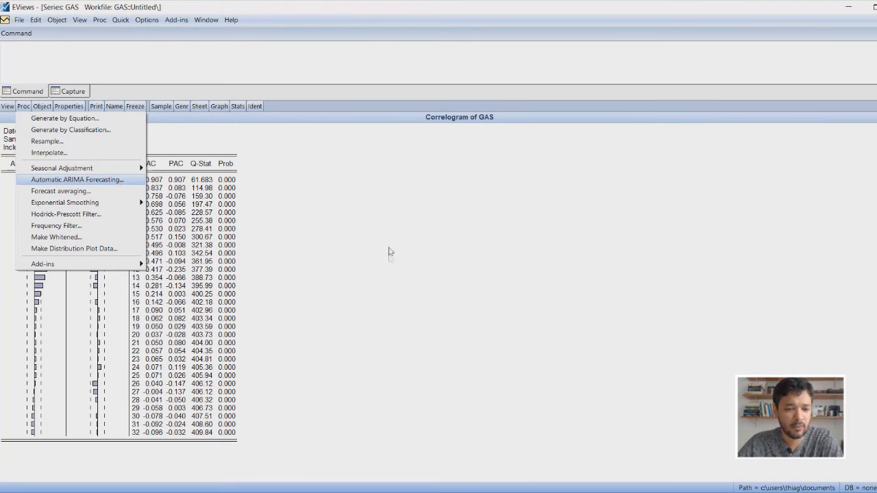
pyautogui.press('Return')
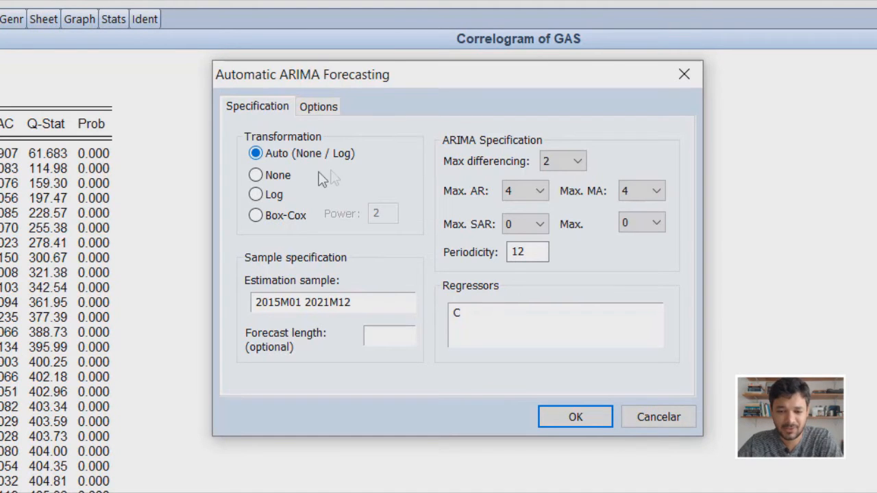
# - Set the automatic ARIMA transformation to None and the maximum differencing to 0
pyautogui.click(255, 176)
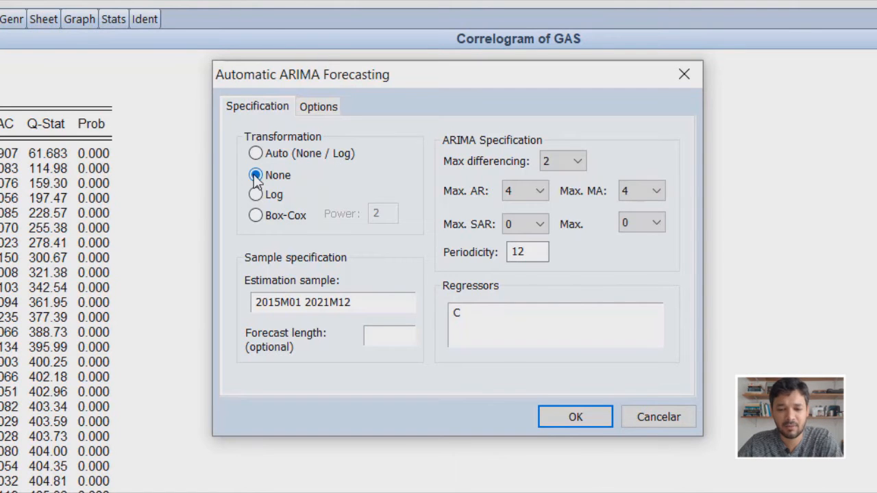
pyautogui.click(376, 308)
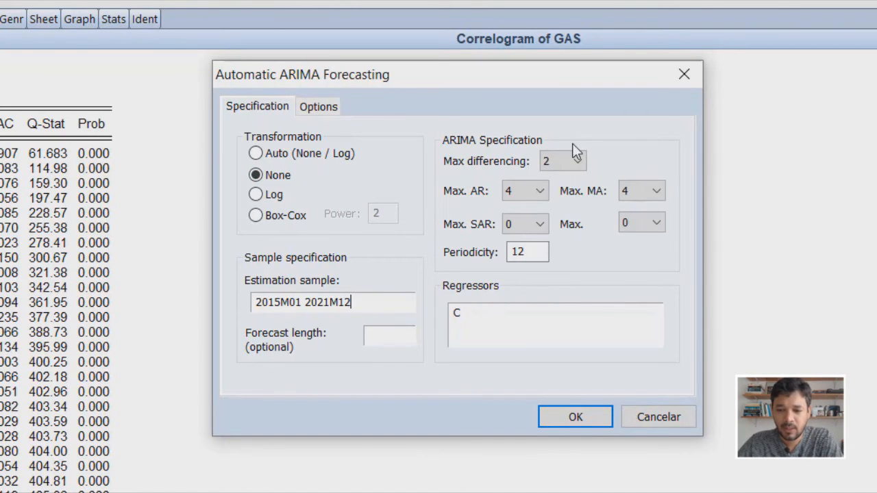
pyautogui.hotkey('ctrl', 'a')
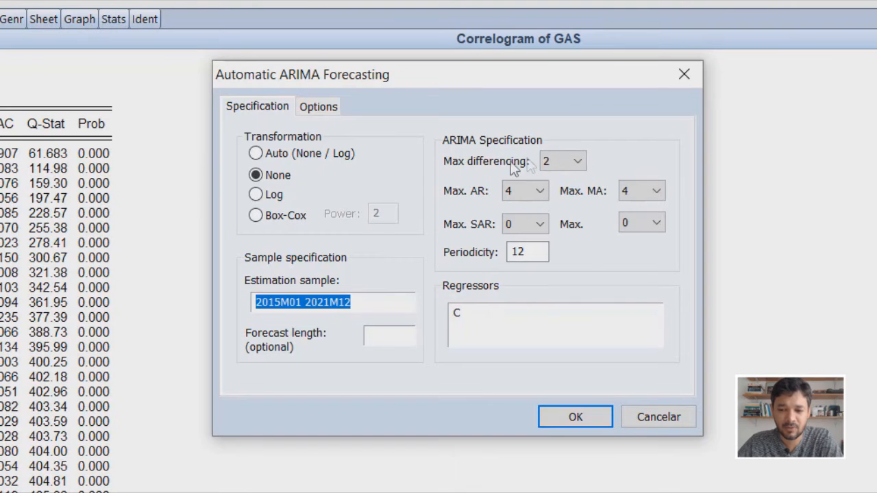
pyautogui.click(559, 163)
pyautogui.click(552, 177)
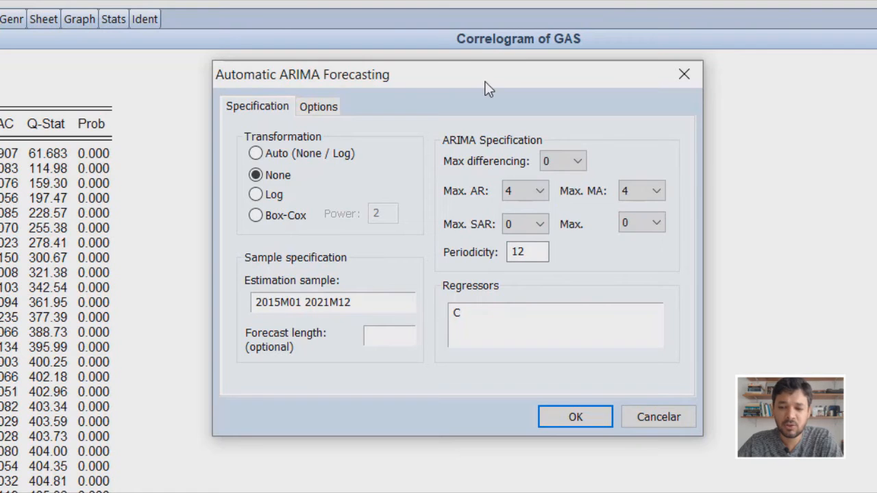
pyautogui.click(553, 170)
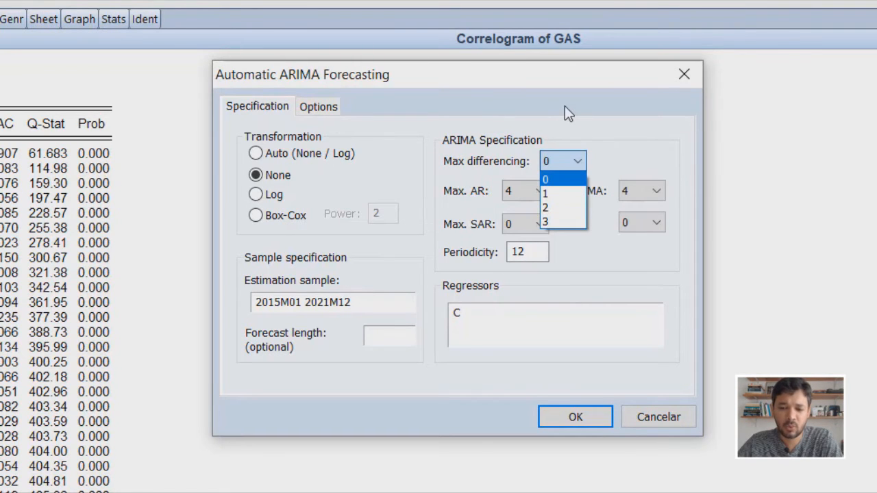
pyautogui.click(565, 106)
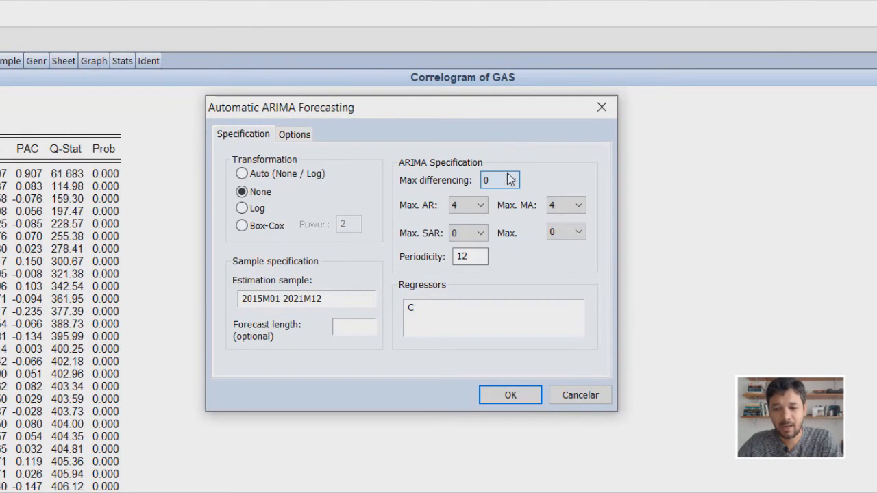
pyautogui.click(458, 205)
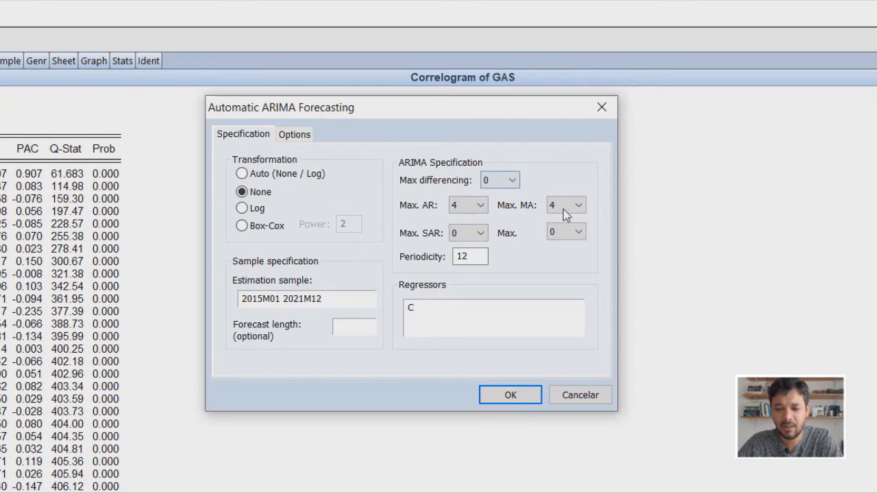
pyautogui.click(453, 312)
pyautogui.write('@trend')
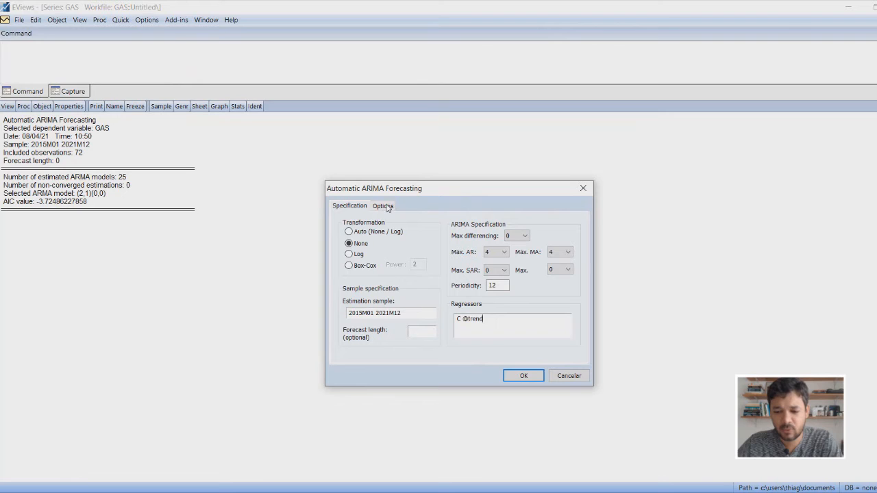
# - Select the model by the Schwarz Info. Criterion, include the ARMA criteria table and ARMA criteria graph, and run the automatic ARIMA selection
pyautogui.click(385, 206)
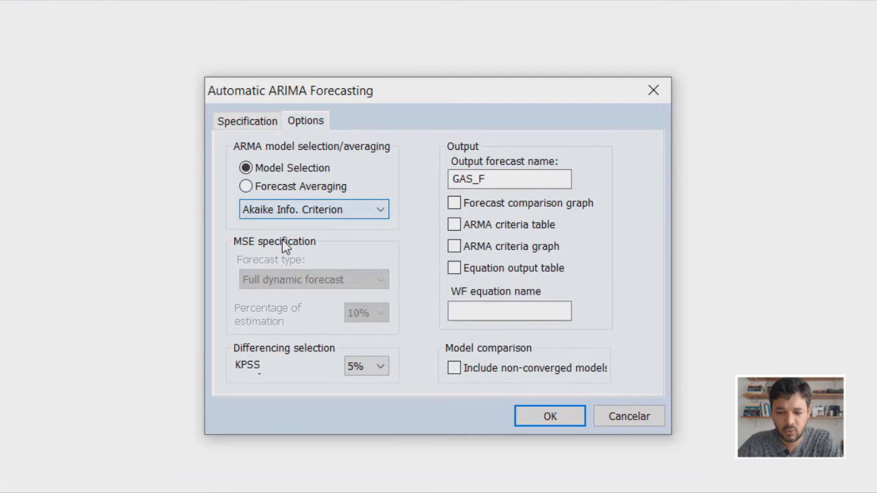
pyautogui.click(288, 211)
pyautogui.click(283, 242)
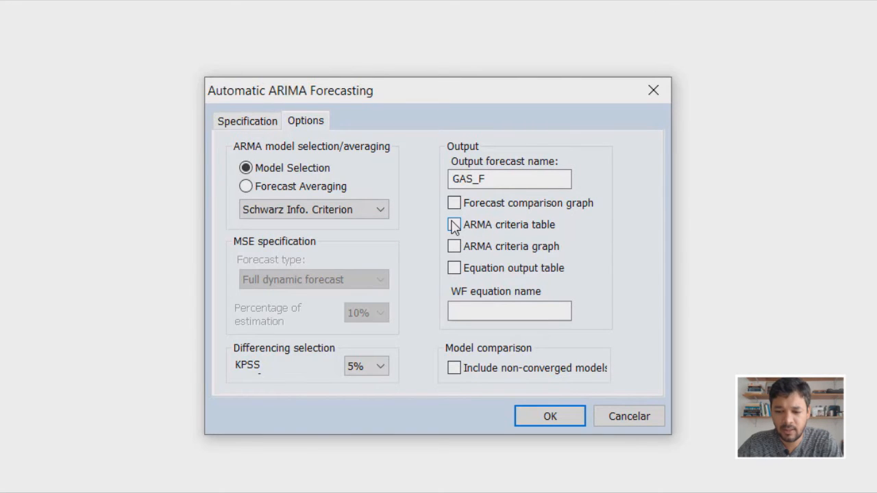
pyautogui.click(454, 225)
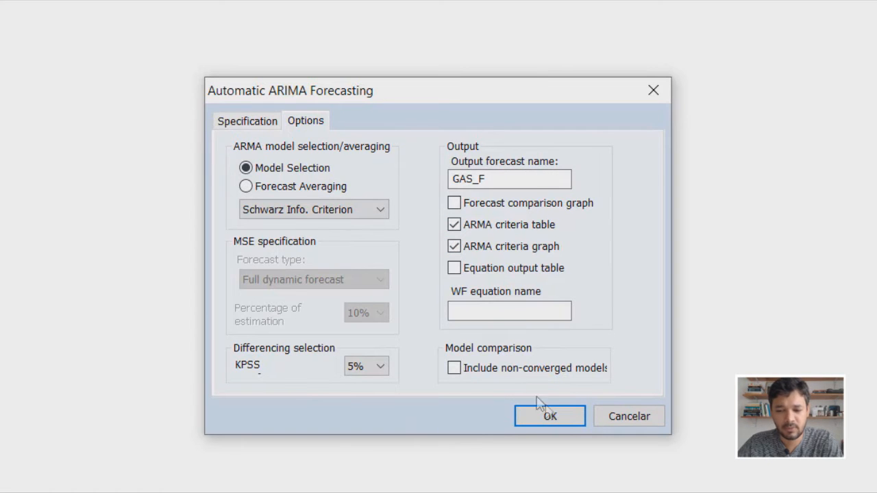
pyautogui.press('Return')
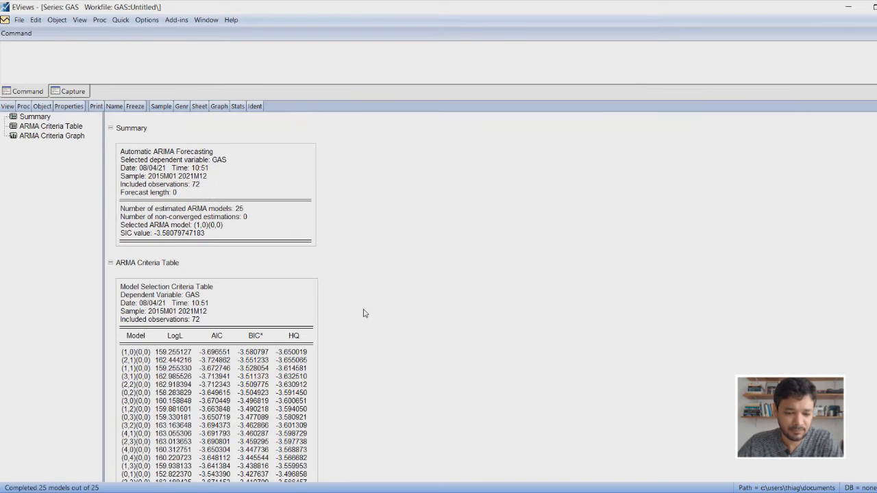
# - Examine the BIC values of the candidate models in the ARMA Criteria Table
pyautogui.scroll(-3, 364, 313)
pyautogui.scroll(-3, 364, 317)
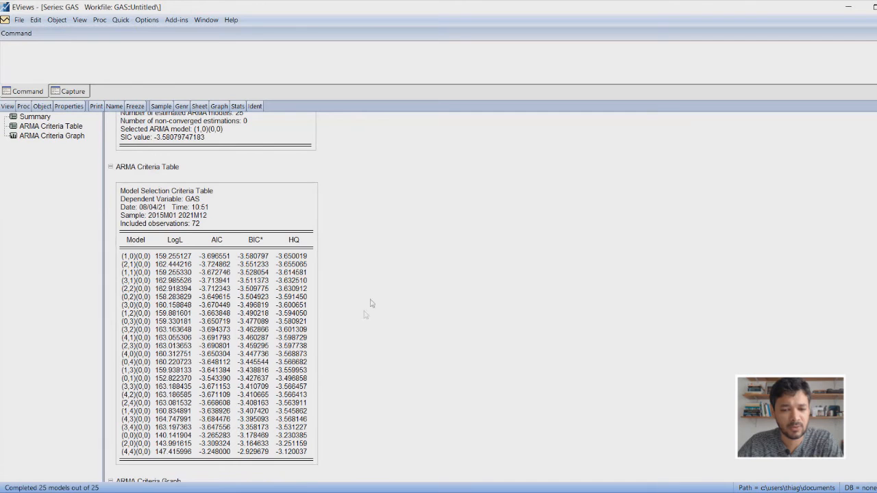
pyautogui.scroll(-1, 270, 250)
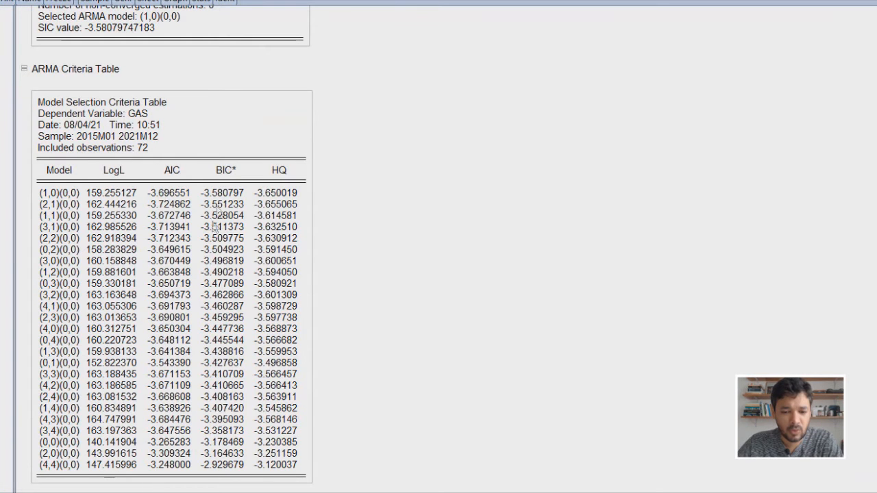
pyautogui.click(225, 174)
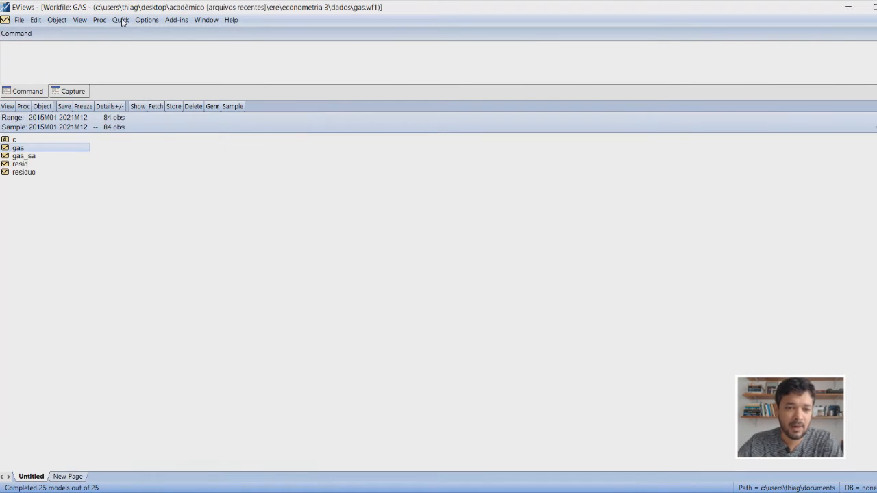
pyautogui.click(121, 19)
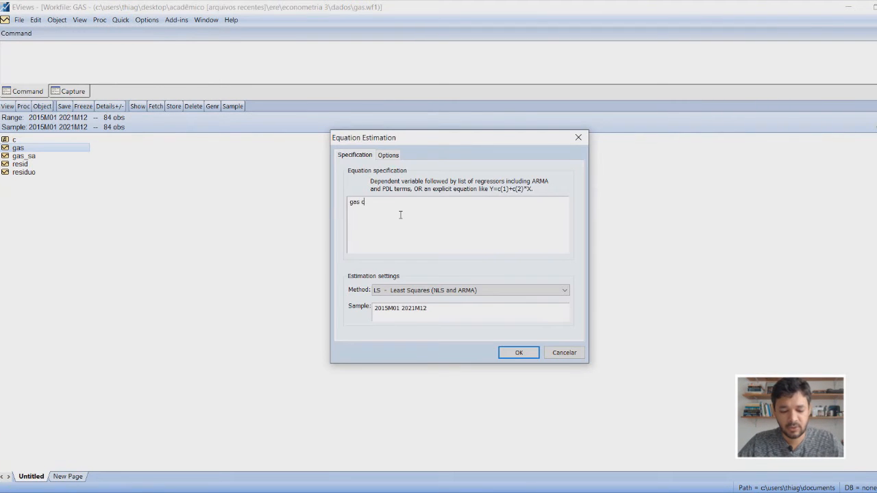
pyautogui.write('c @trend ar(1)')
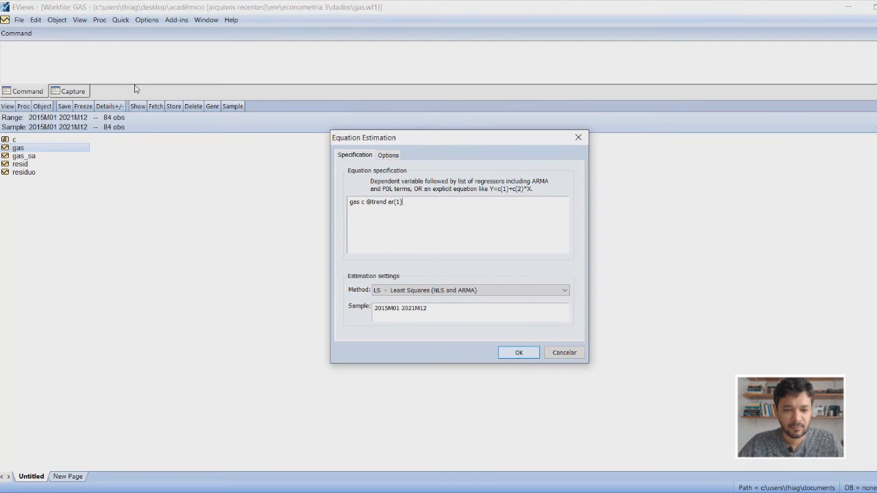
pyautogui.press('Return')
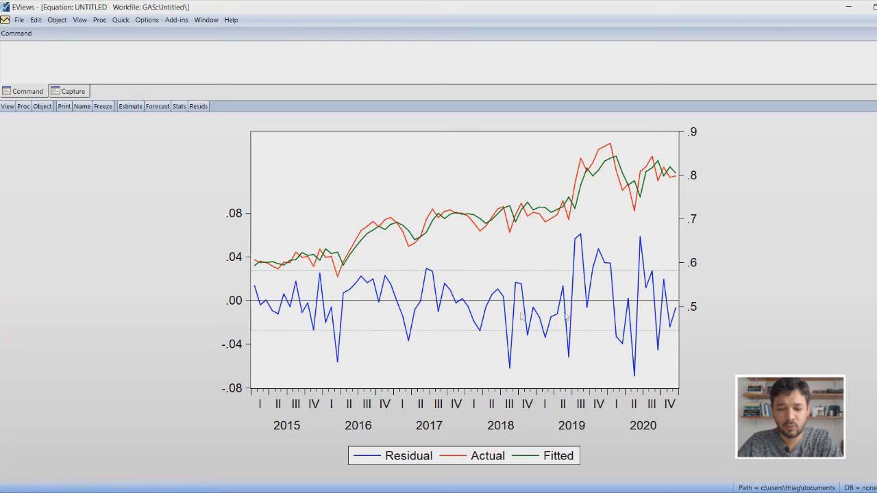
pyautogui.moveTo(684, 309)
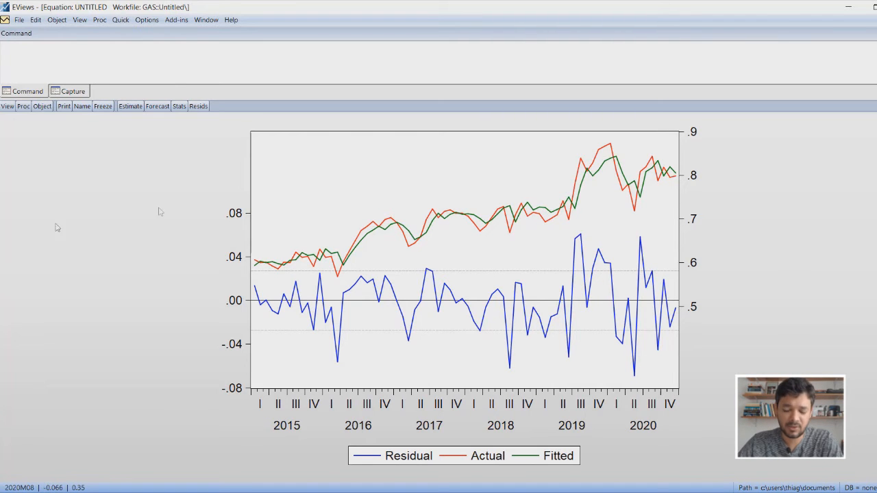
# - Display the correlogram and Q-statistics of the equation's residuals with the proposed lags and examine the autocorrelations and probabilities
pyautogui.click(6, 107)
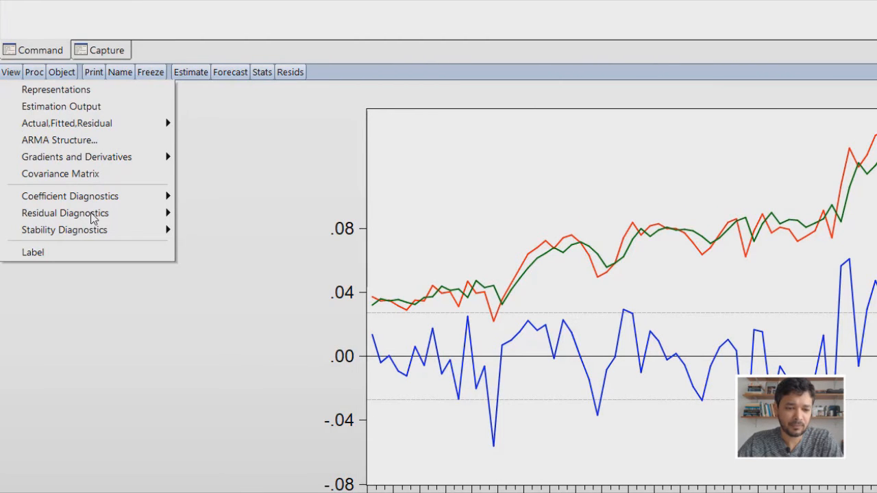
pyautogui.moveTo(137, 218)
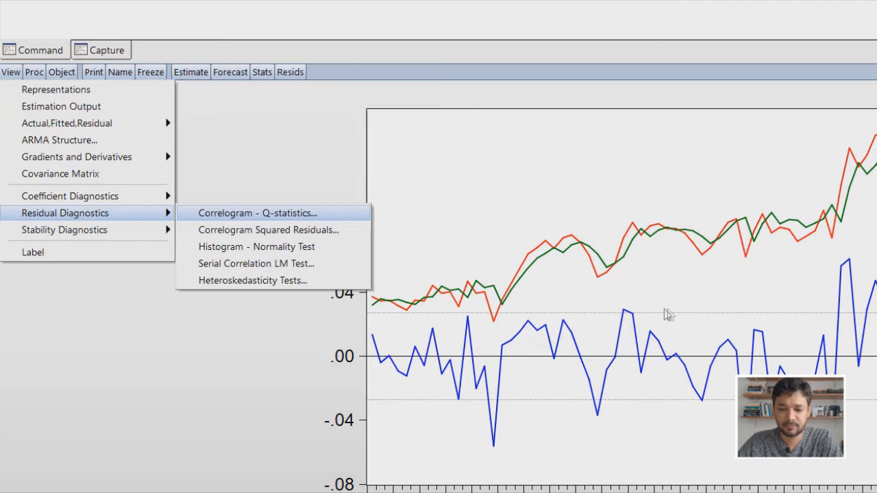
pyautogui.press('Return')
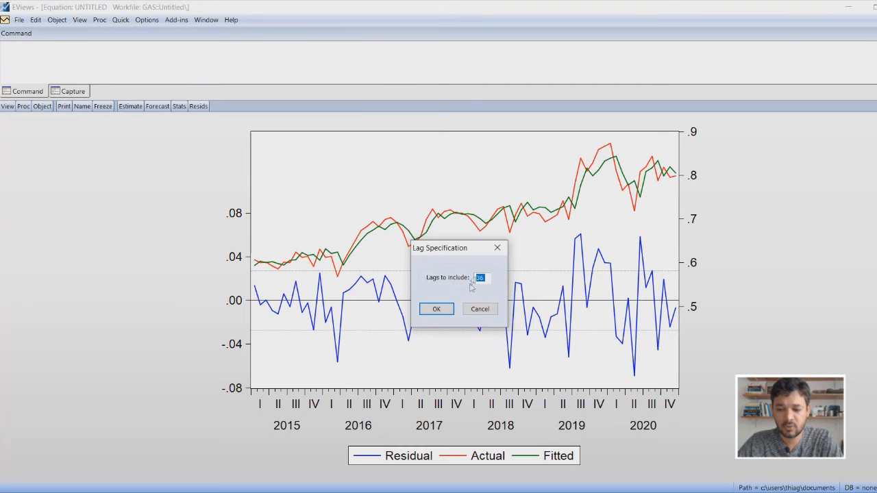
pyautogui.press('Return')
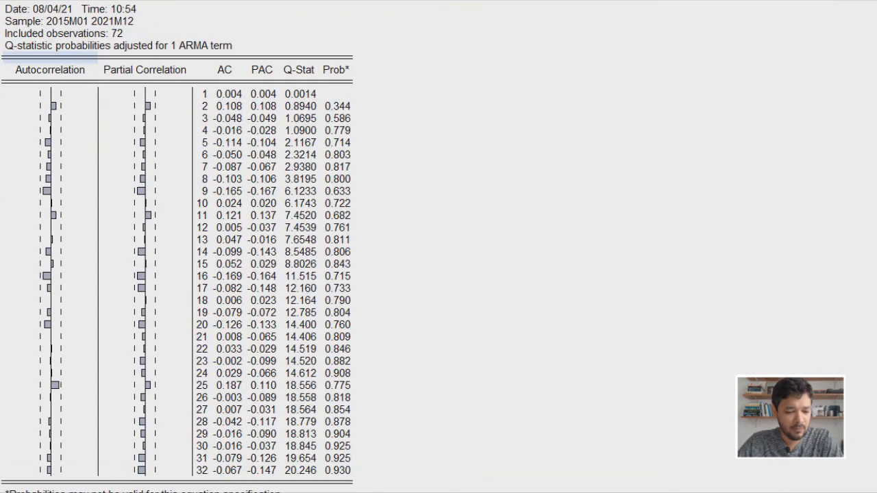
pyautogui.moveTo(49, 57); pyautogui.dragTo(346, 483)
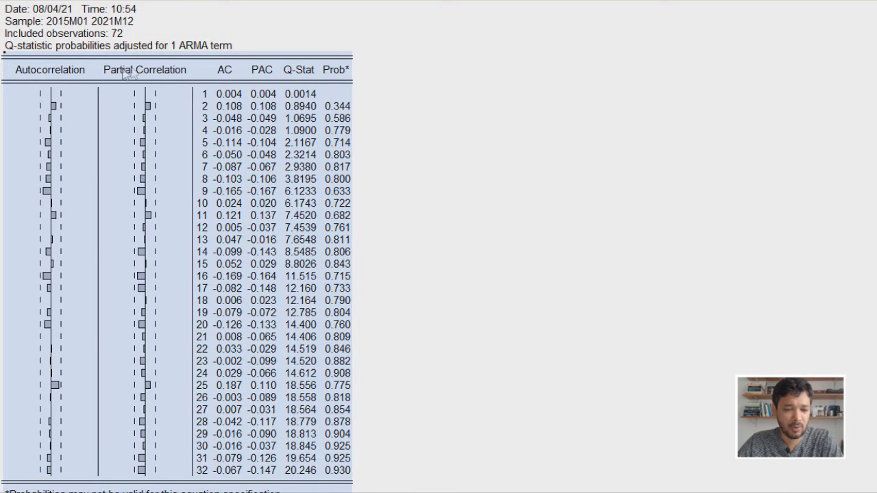
pyautogui.moveTo(30, 93); pyautogui.dragTo(163, 474)
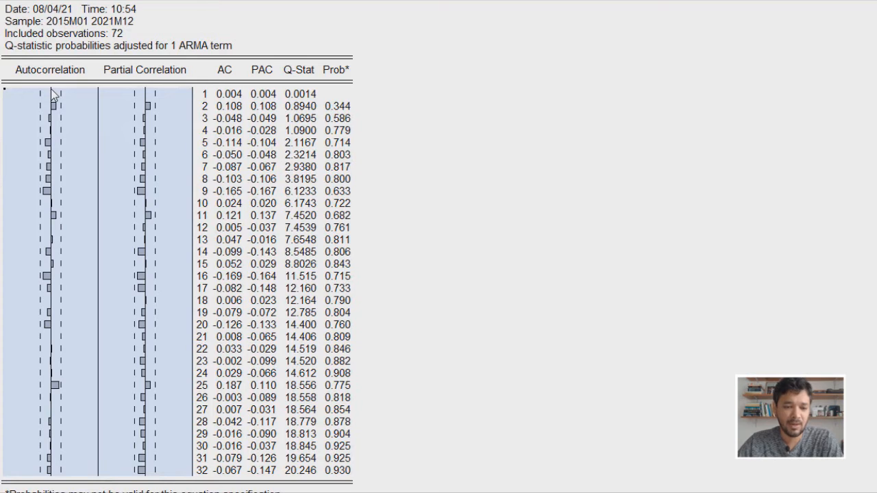
pyautogui.click(370, 103)
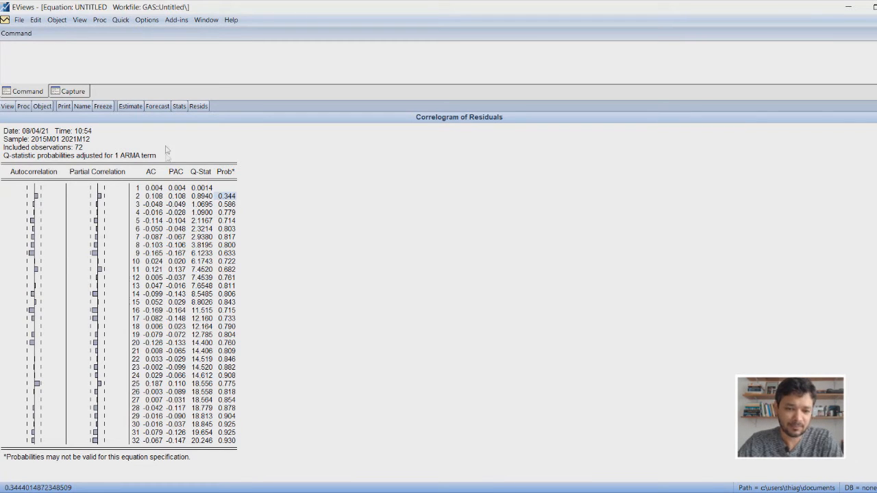
# - Display the estimation output of the GAS equation and check its Durbin-Watson statistic
pyautogui.click(183, 109)
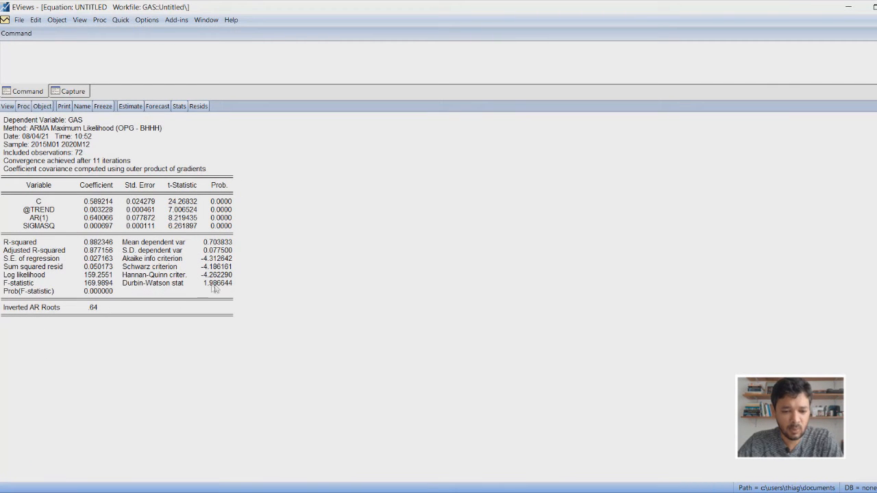
pyautogui.moveTo(125, 283); pyautogui.dragTo(237, 287)
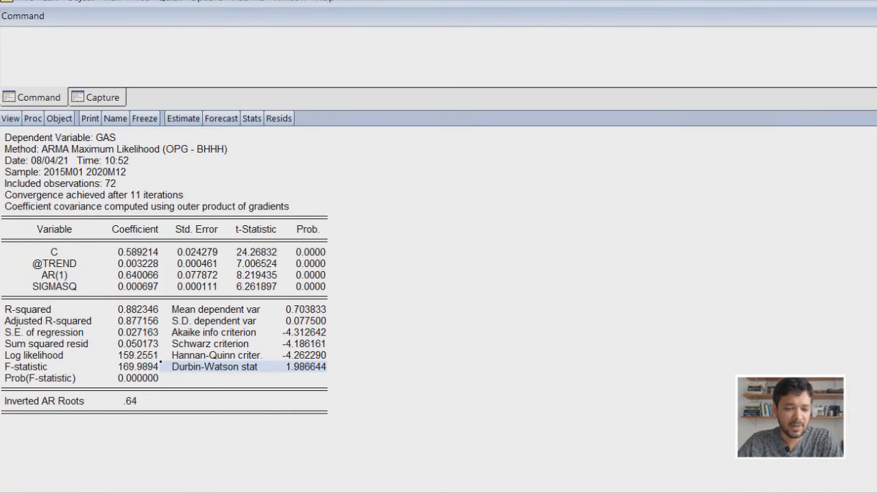
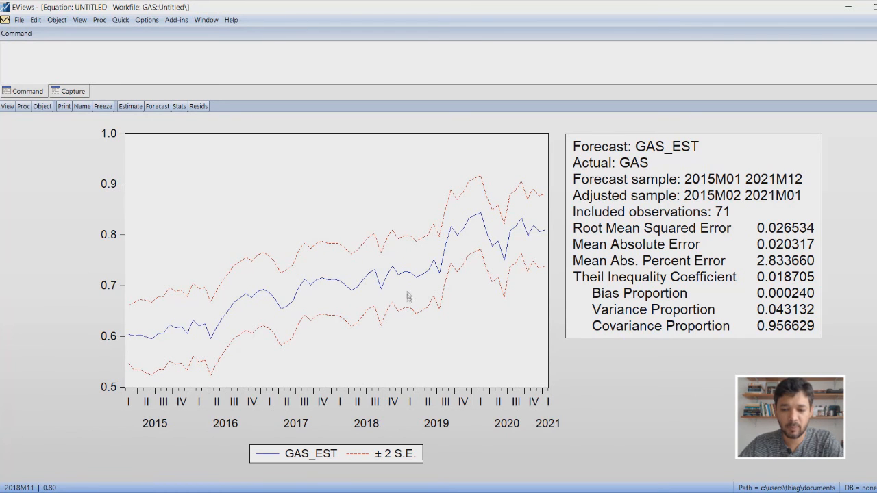
# - Open a new forecast from the GAS equation with the dynamic method and name the forecast series gas_din
pyautogui.moveTo(407, 312)
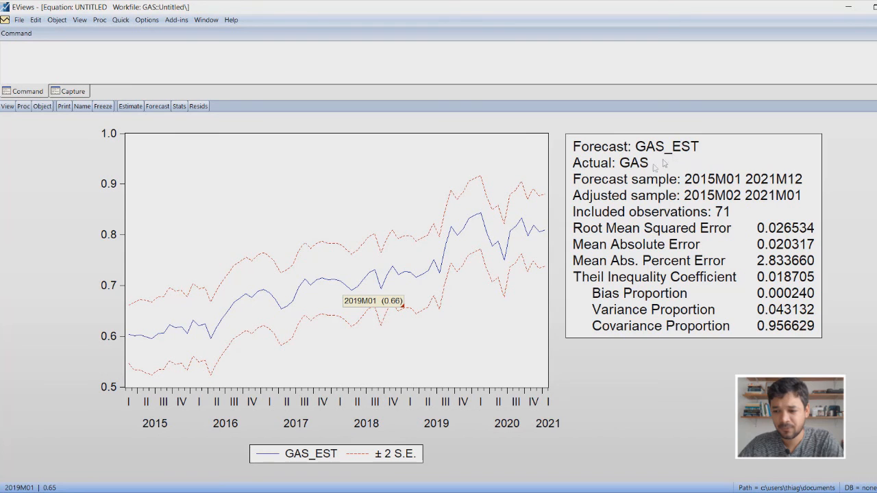
pyautogui.click(568, 338)
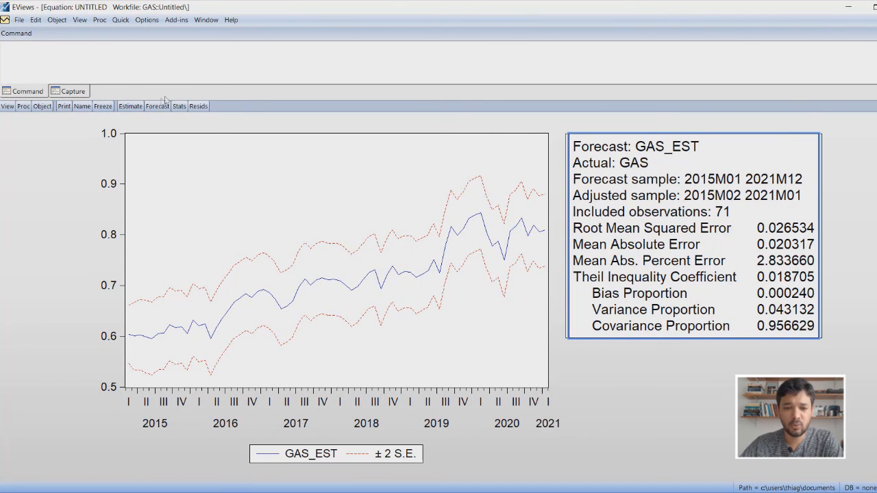
pyautogui.click(149, 111)
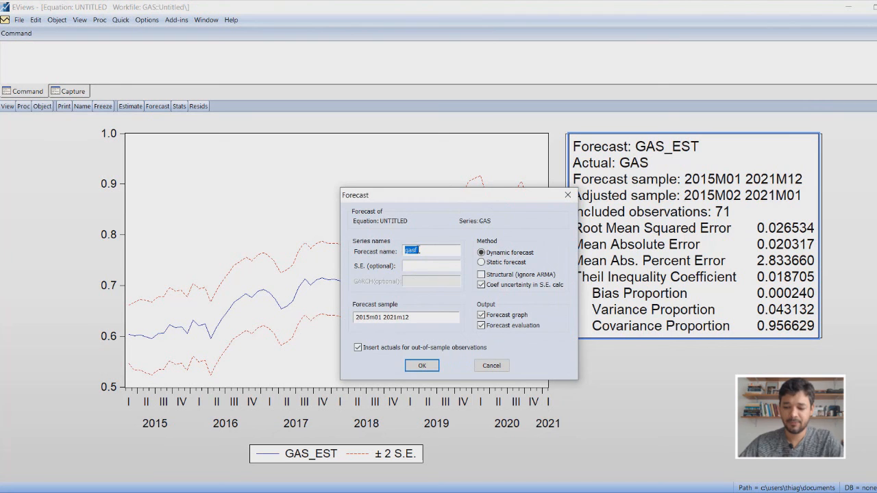
pyautogui.write('gas_din')
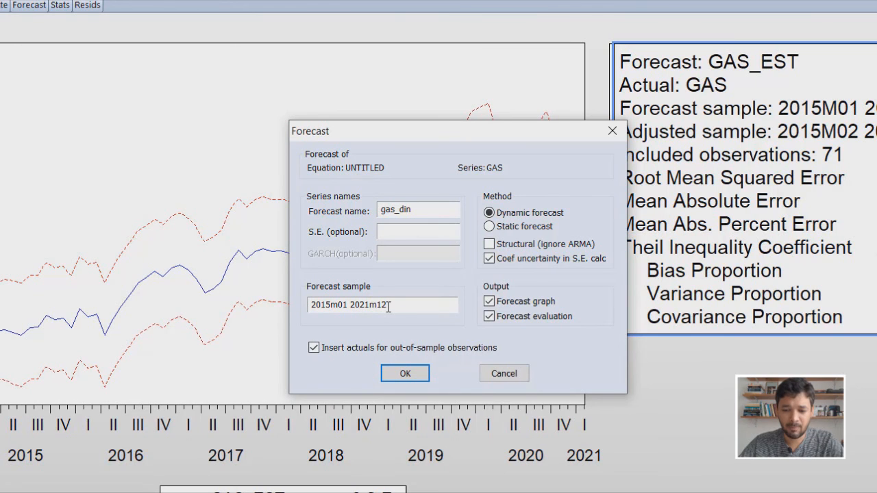
# - Set the forecast sample to 2021m01 2021m12 and run the dynamic forecast
pyautogui.hotkey('ctrl', 'shift', 'Right')
pyautogui.hotkey('ctrl', 'shift', 'Right')
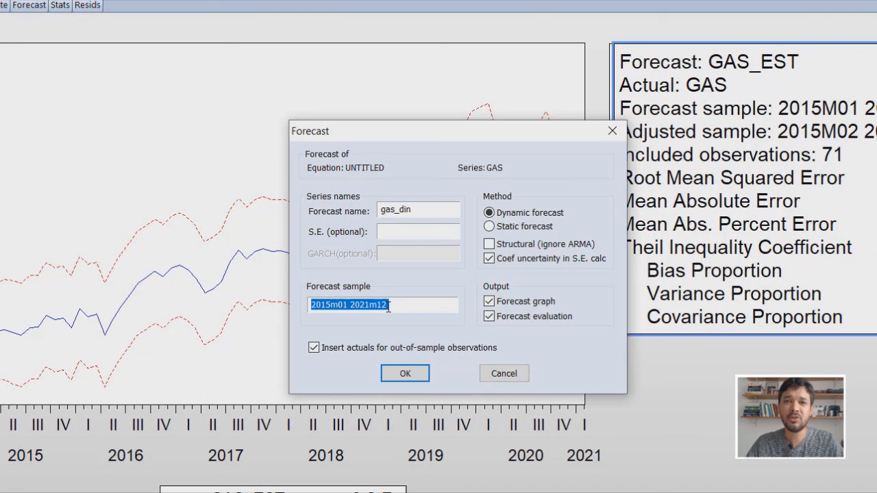
pyautogui.click(343, 304)
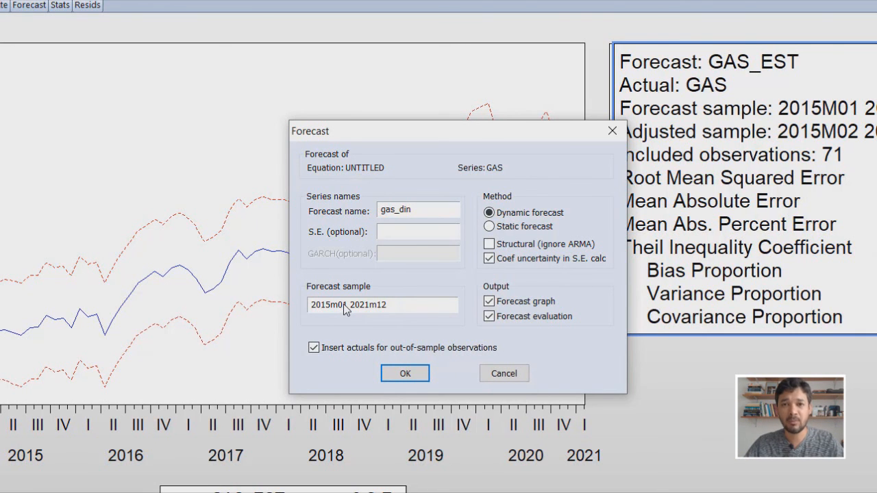
pyautogui.moveTo(331, 306); pyautogui.dragTo(300, 307)
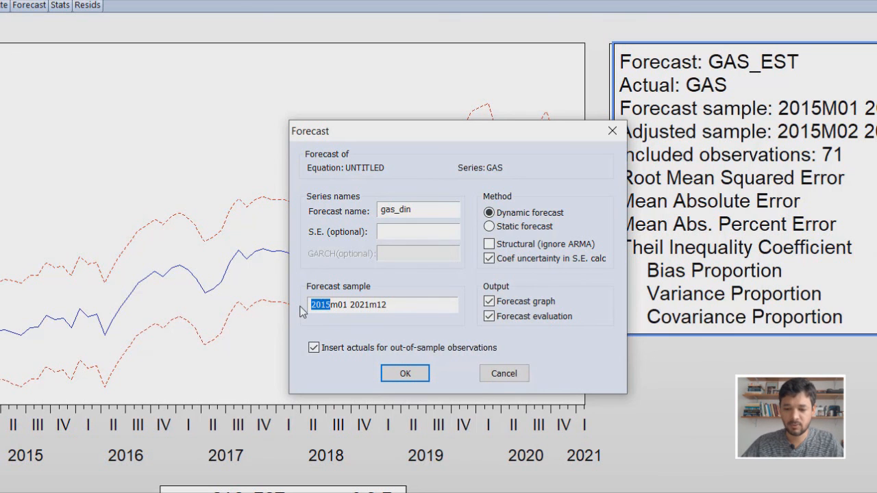
pyautogui.write('2021')
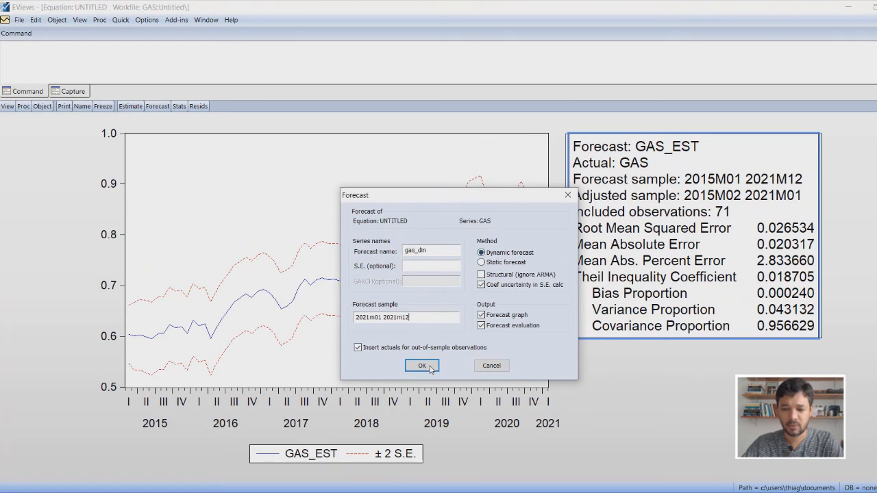
pyautogui.click(423, 366)
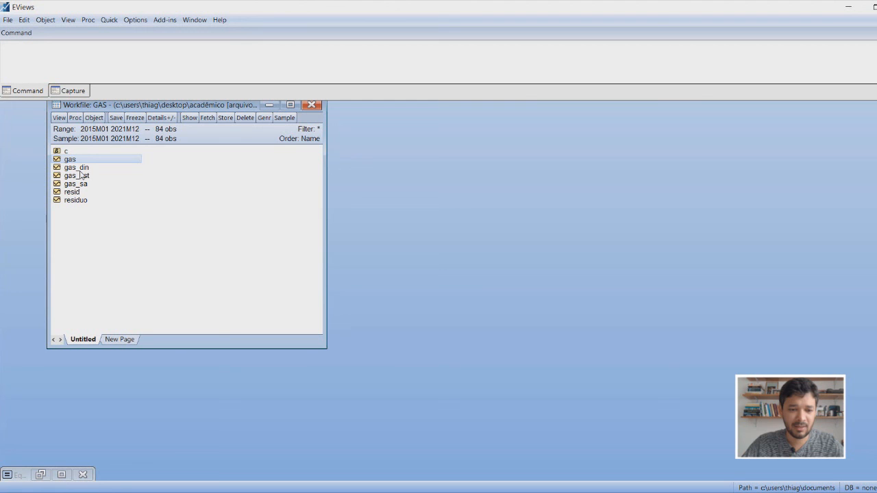
# - Open the series gas_din, gas_est and gas together as a group and maximize the group window
pyautogui.click(78, 176)
pyautogui.keyDown('ctrl'); pyautogui.click(74, 168); pyautogui.keyUp('ctrl')
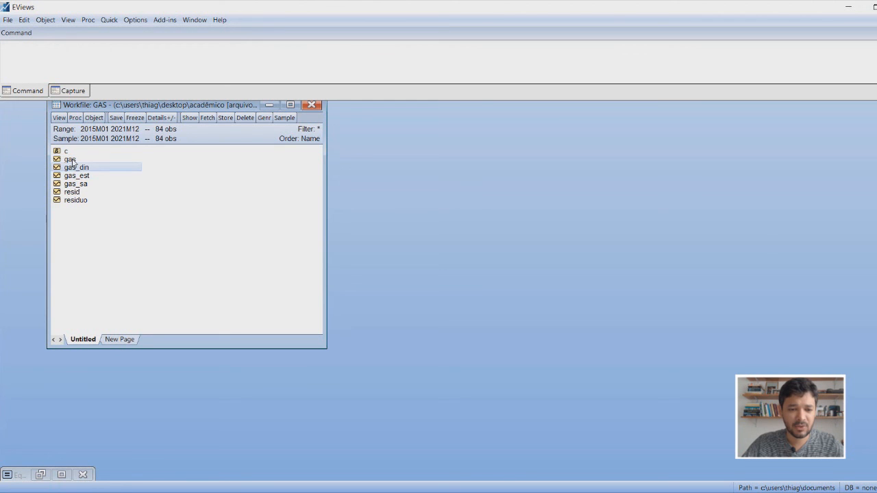
pyautogui.rightClick(213, 172)
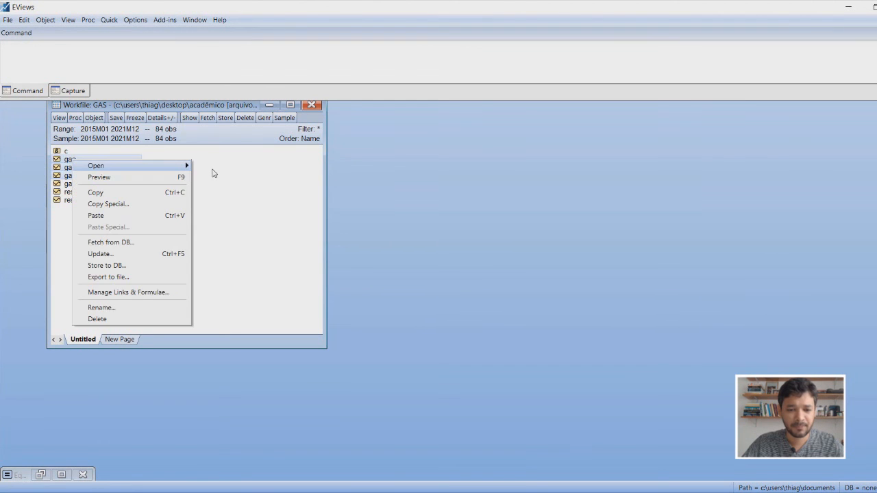
pyautogui.moveTo(139, 169)
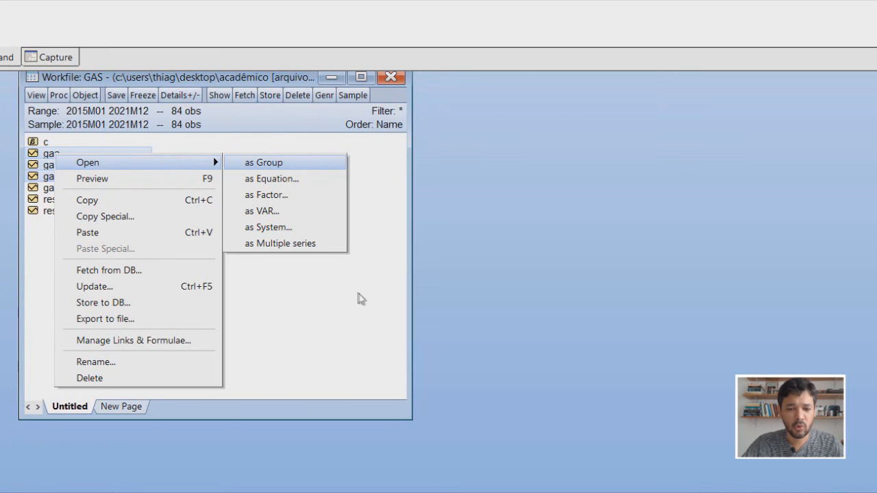
pyautogui.press('Return')
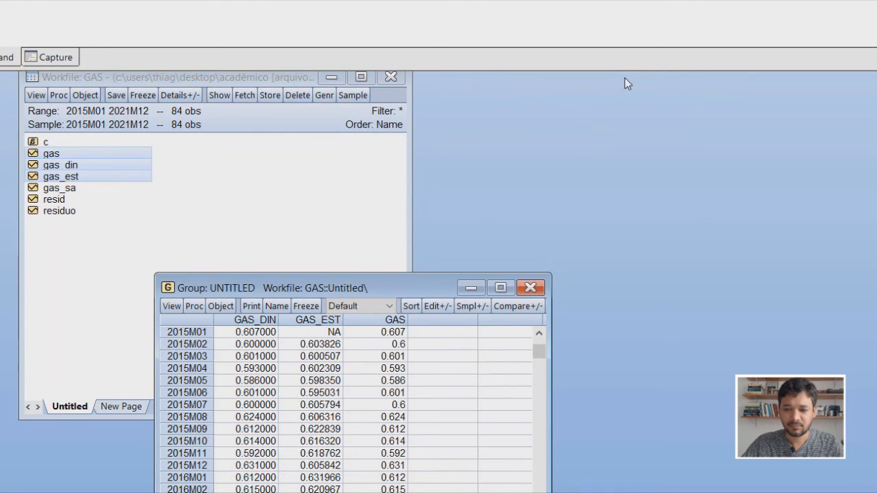
pyautogui.moveTo(411, 287); pyautogui.dragTo(544, 74)
pyautogui.click(626, 78)
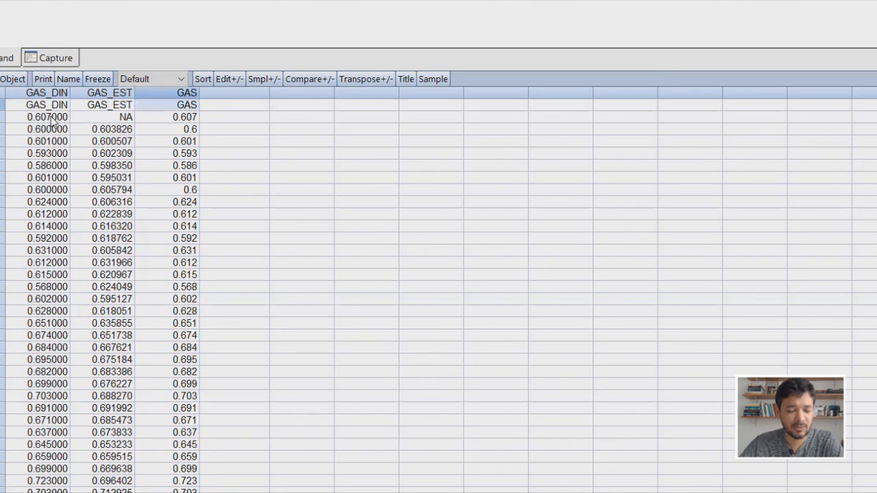
# - Compare the GAS_DIN, GAS_EST and GAS values in the group spreadsheet for the months from 2015M01 onward
pyautogui.click(35, 132)
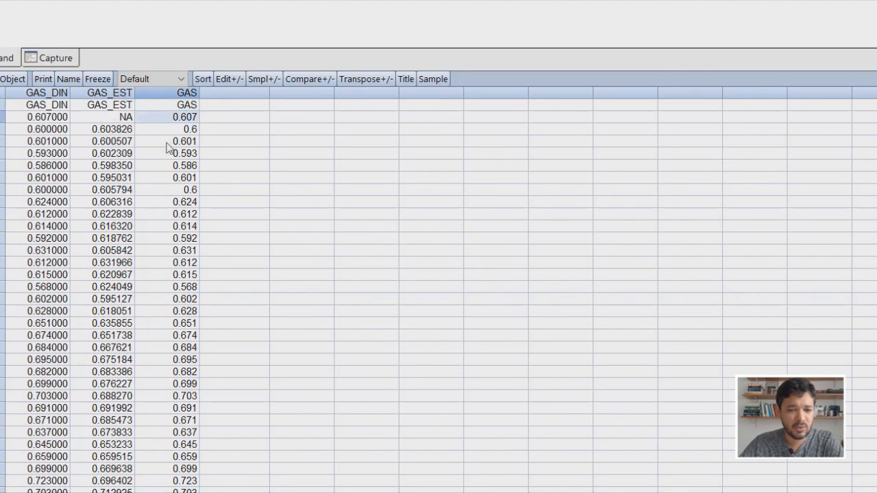
pyautogui.click(39, 167)
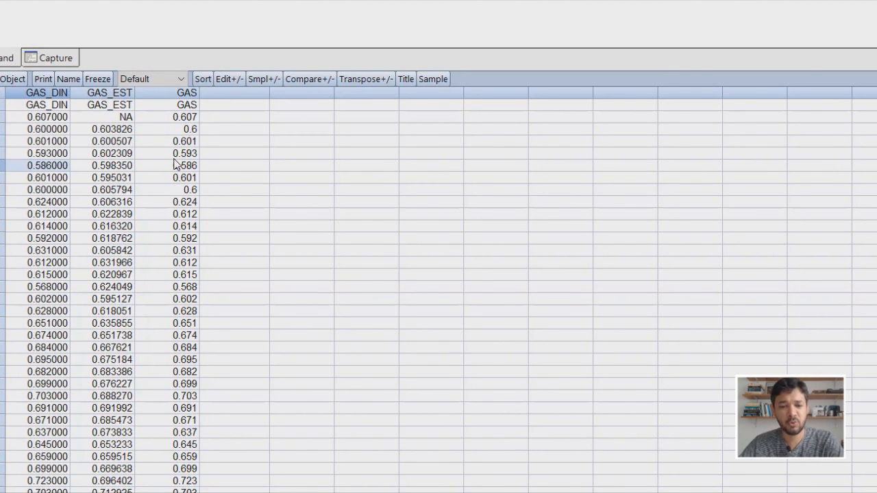
pyautogui.click(174, 158)
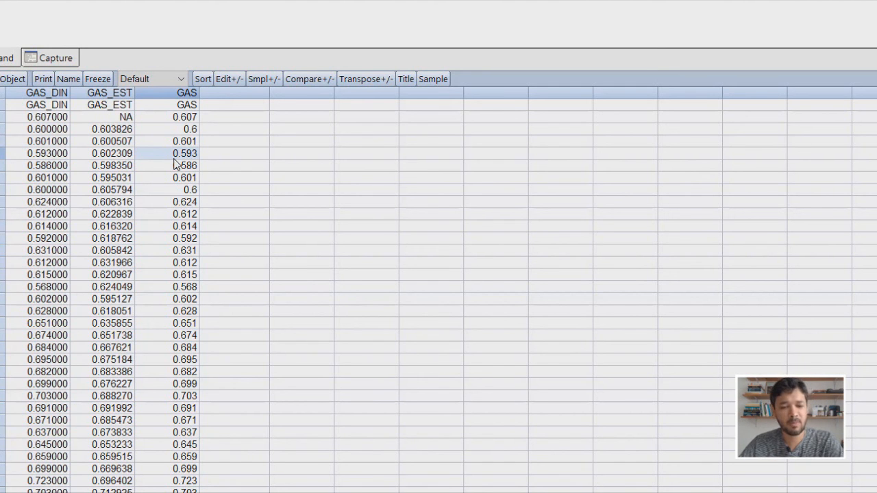
pyautogui.scroll(-1, 106, 96)
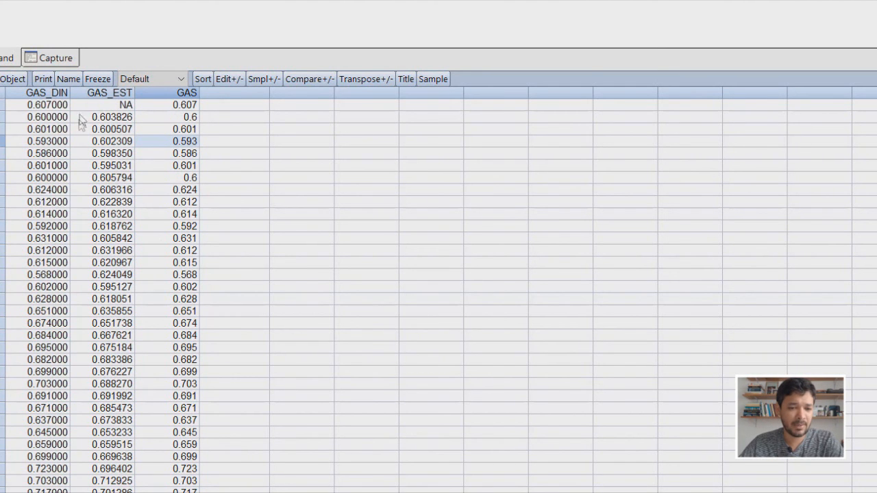
pyautogui.scroll(1, 112, 154)
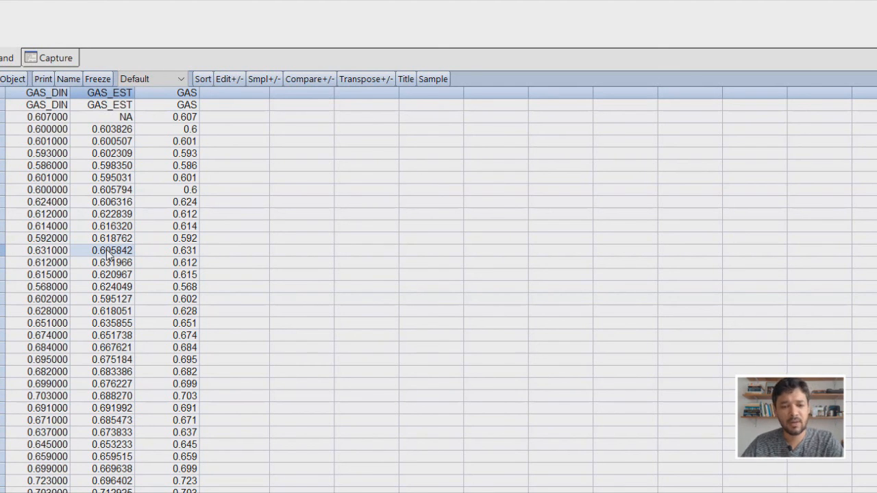
pyautogui.moveTo(114, 143); pyautogui.dragTo(103, 349)
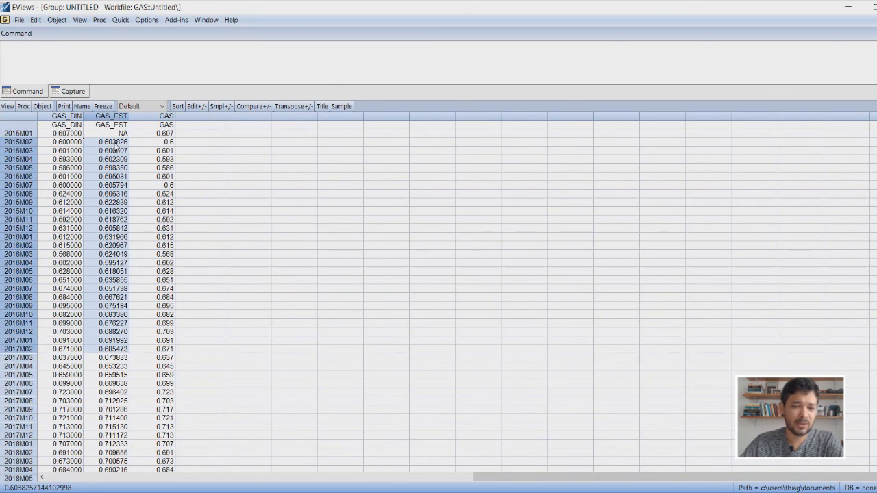
pyautogui.click(114, 144)
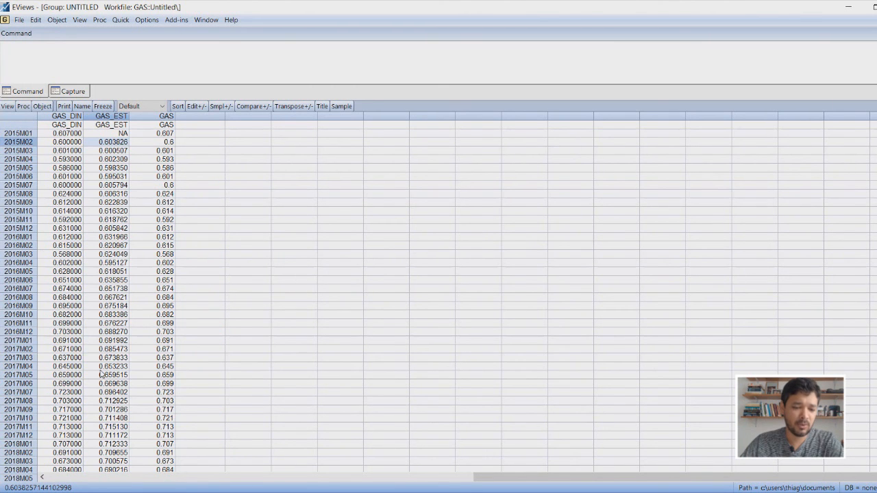
pyautogui.moveTo(114, 143); pyautogui.dragTo(102, 375)
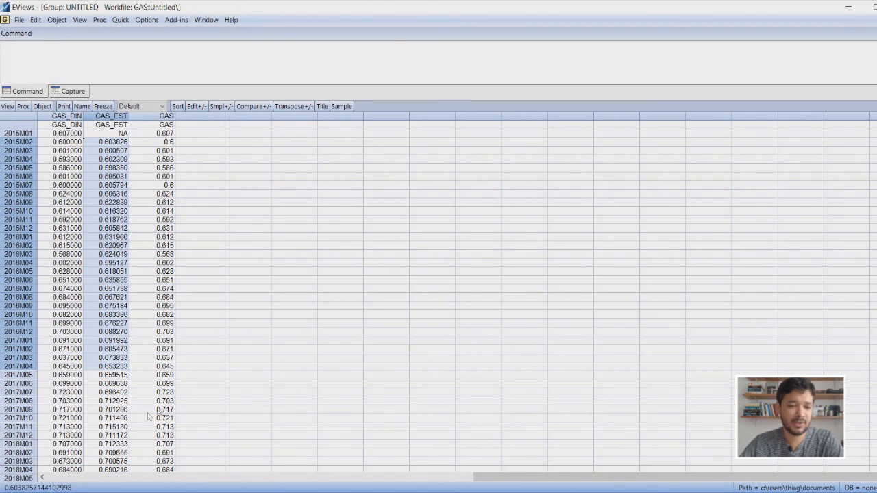
# - Compare the static and dynamic forecasts with GAS at 2020M12 and in the first months of 2021
pyautogui.scroll(-15, 116, 320)
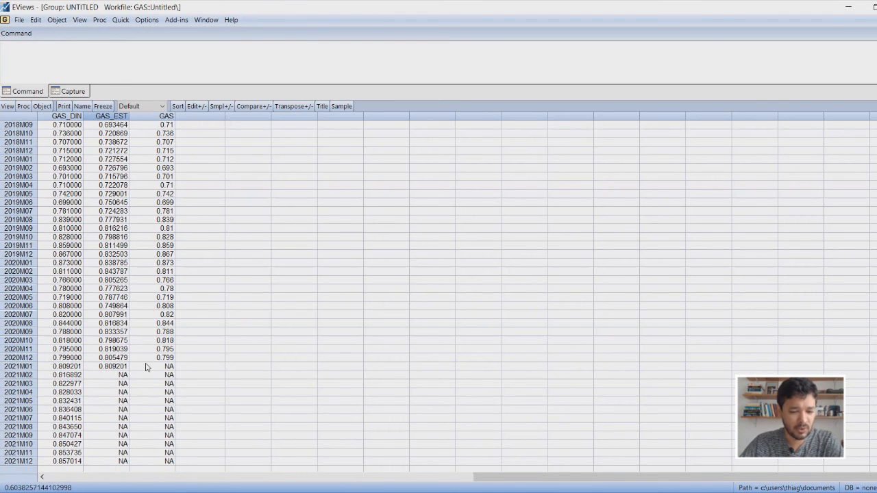
pyautogui.click(169, 359)
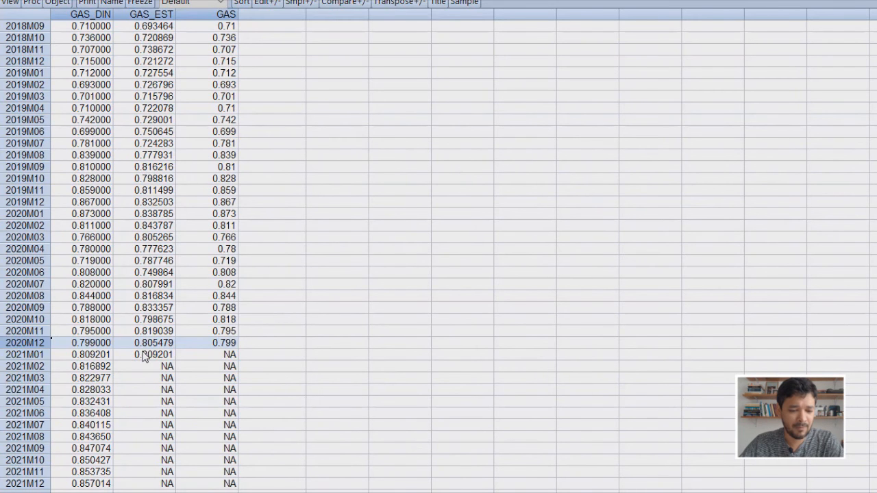
pyautogui.moveTo(66, 367); pyautogui.dragTo(96, 369)
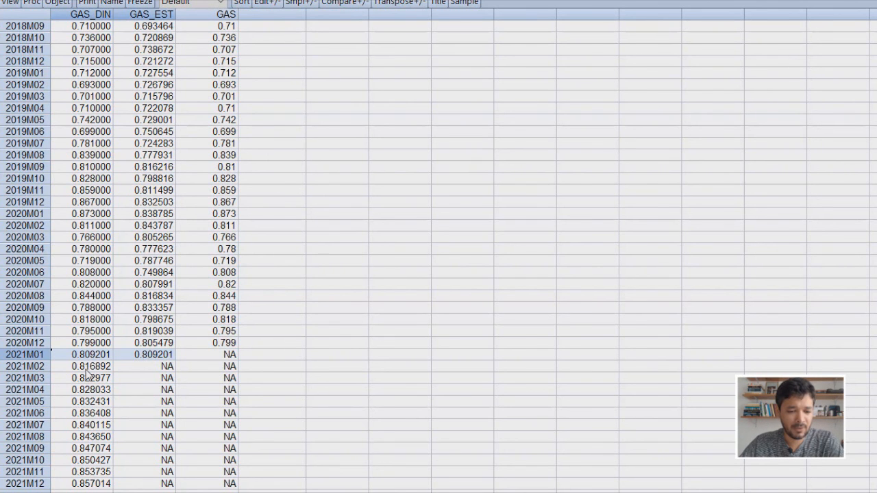
# - Go through the dynamic forecast values in the GAS_DIN column month by month from 2021M01 to 2021M12
pyautogui.press('Down')
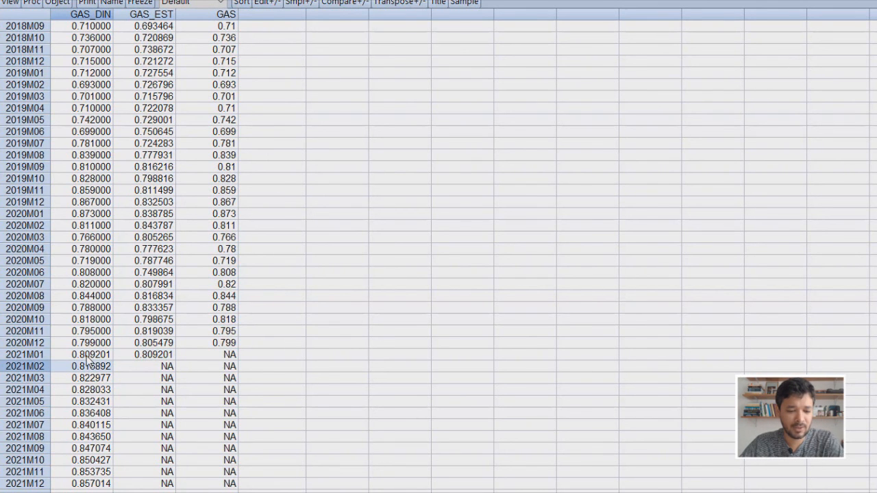
pyautogui.press('Up')
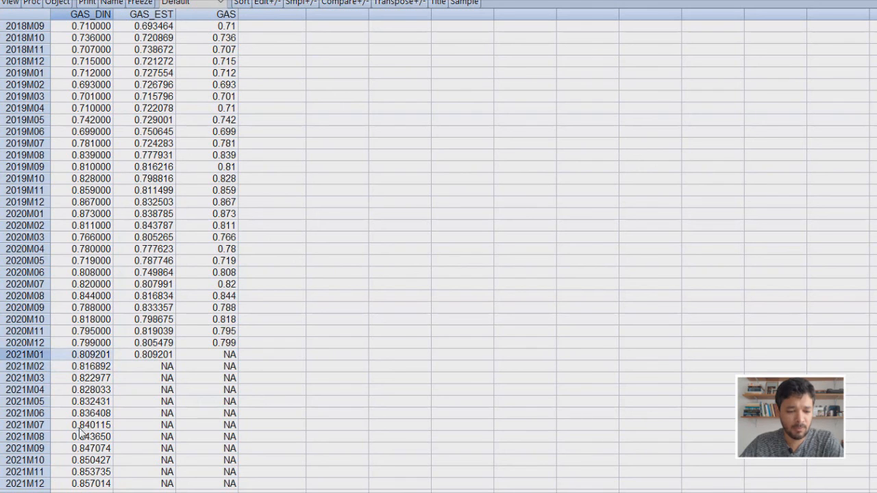
pyautogui.press('Down')
pyautogui.press('Down')
pyautogui.press('Down')
pyautogui.press('Down')
pyautogui.press('Down')
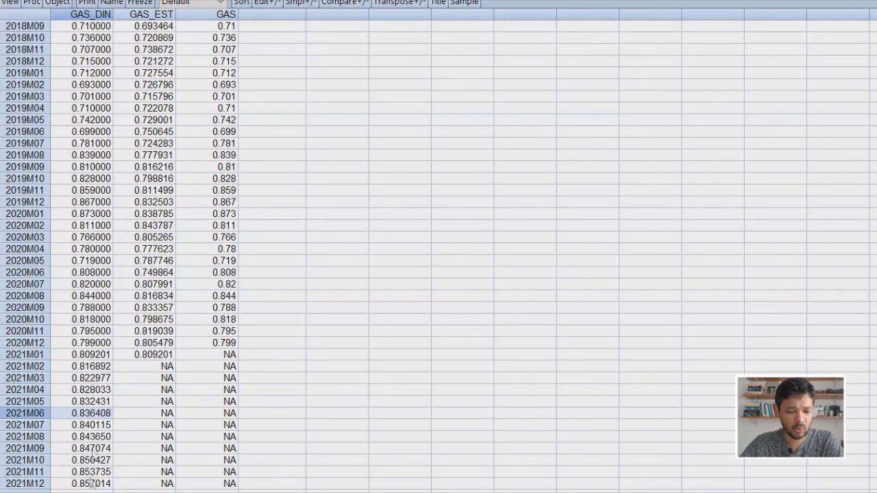
pyautogui.press('Down')
pyautogui.press('Down')
pyautogui.press('Down')
pyautogui.press('Down')
pyautogui.press('Down')
pyautogui.press('Down')
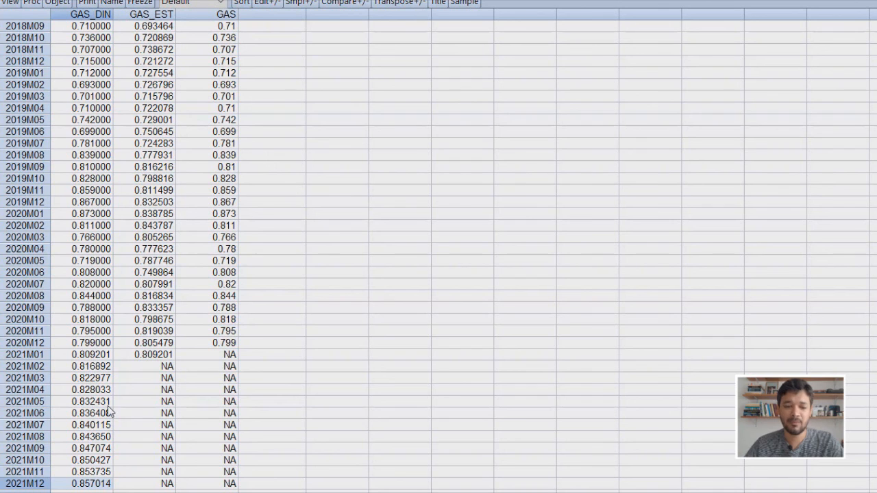
# - Compare the GAS_DIN forecasts for 2021M01 and 2021M02 with the GAS entry for 2021M01
pyautogui.click(88, 357)
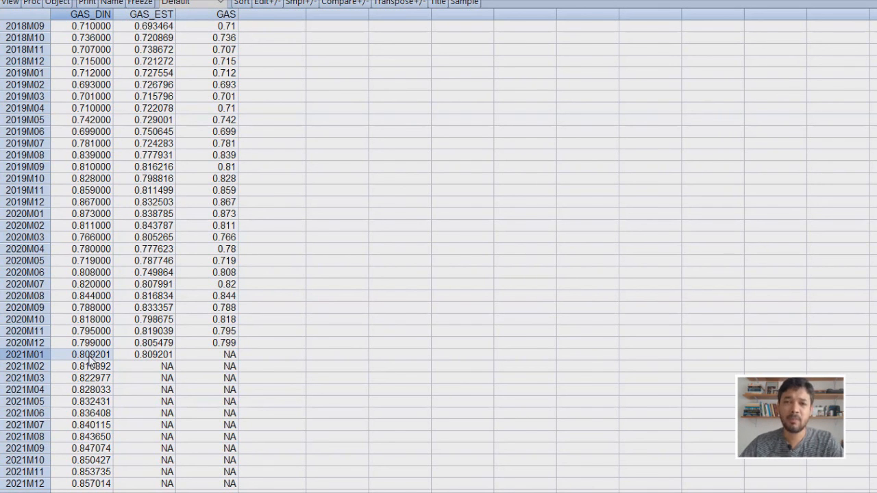
pyautogui.click(228, 355)
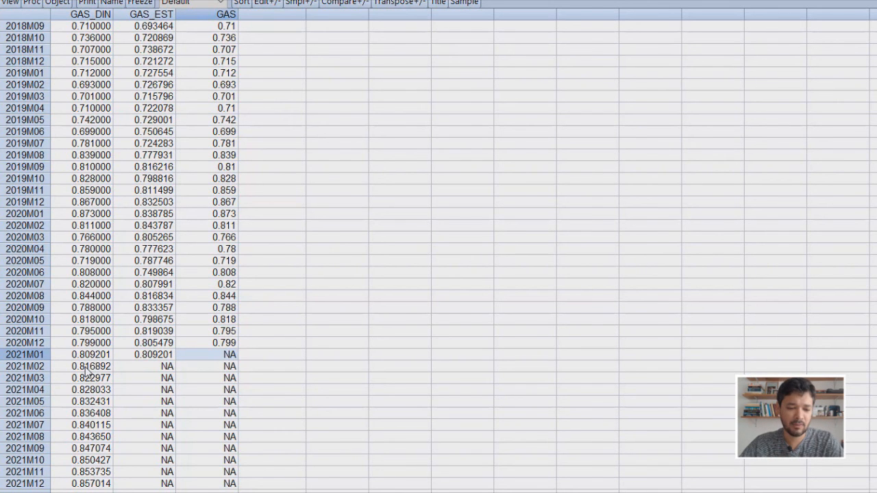
pyautogui.click(94, 370)
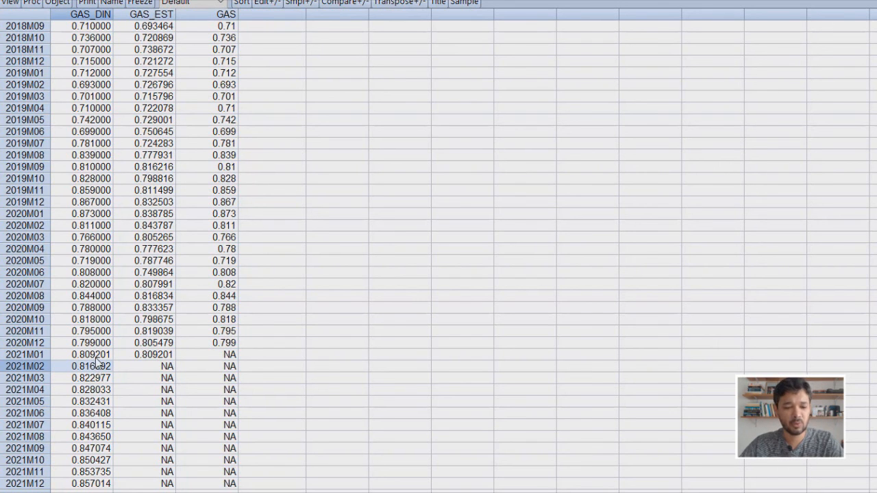
pyautogui.press('Up')
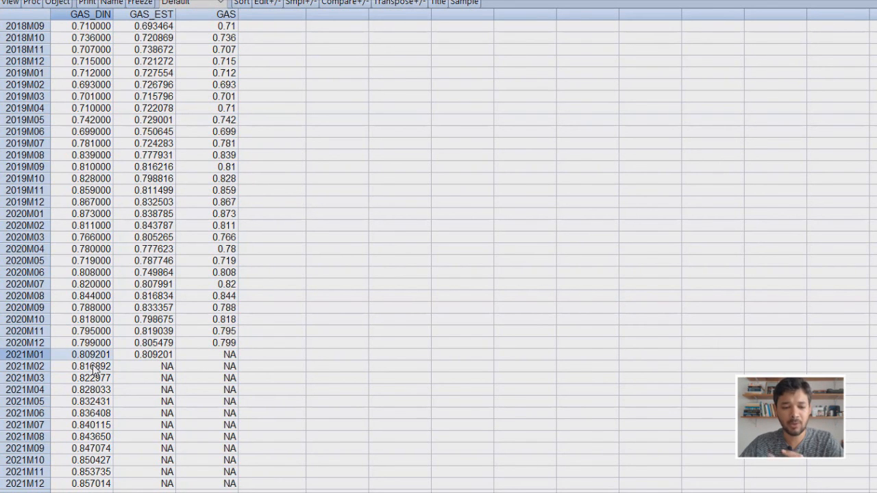
pyautogui.press('Down')
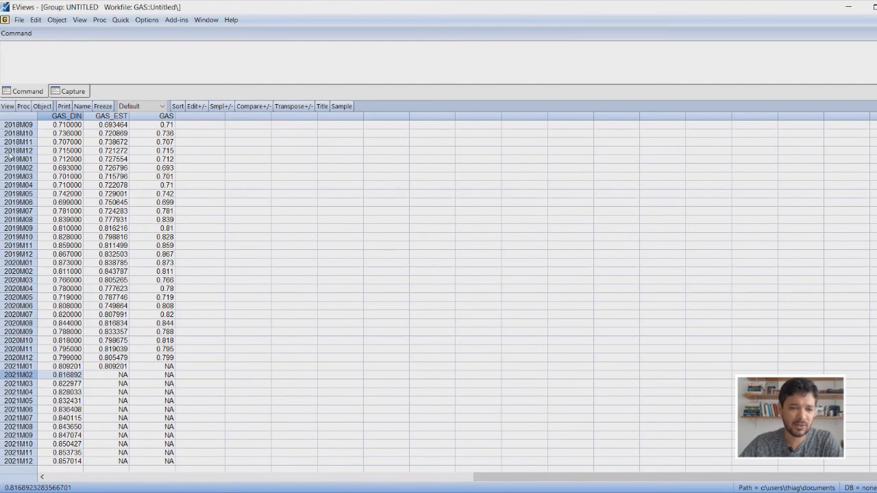
# - Plot GAS_DIN, GAS_EST and GAS together as a Line & Symbol single graph and inspect the dynamic forecast curve over 2021
pyautogui.click(7, 106)
pyautogui.click(11, 153)
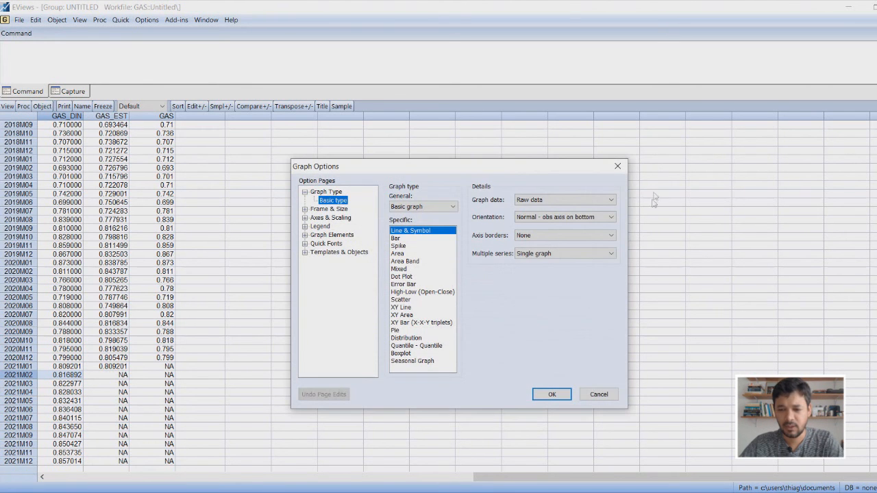
pyautogui.press('Return')
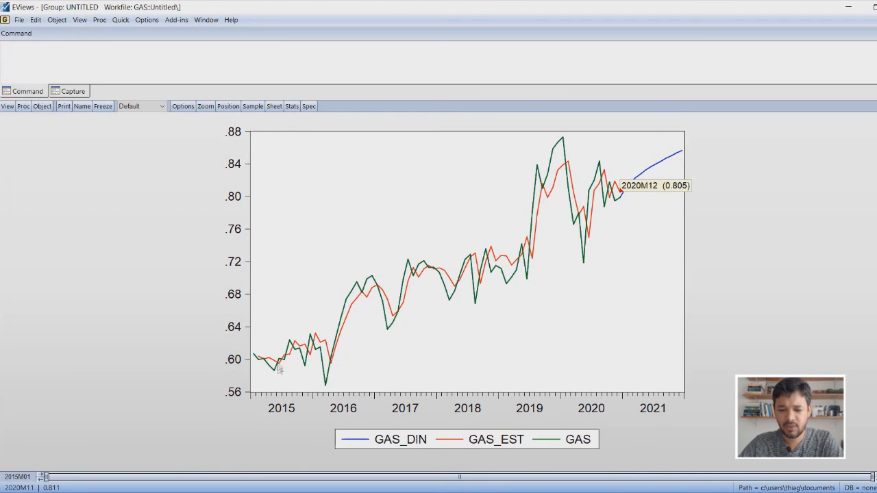
pyautogui.click(625, 193)
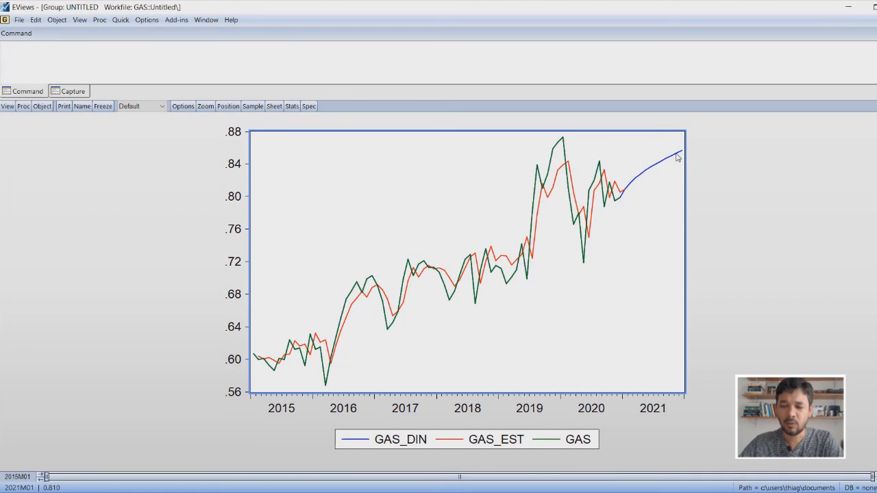
pyautogui.moveTo(677, 158)
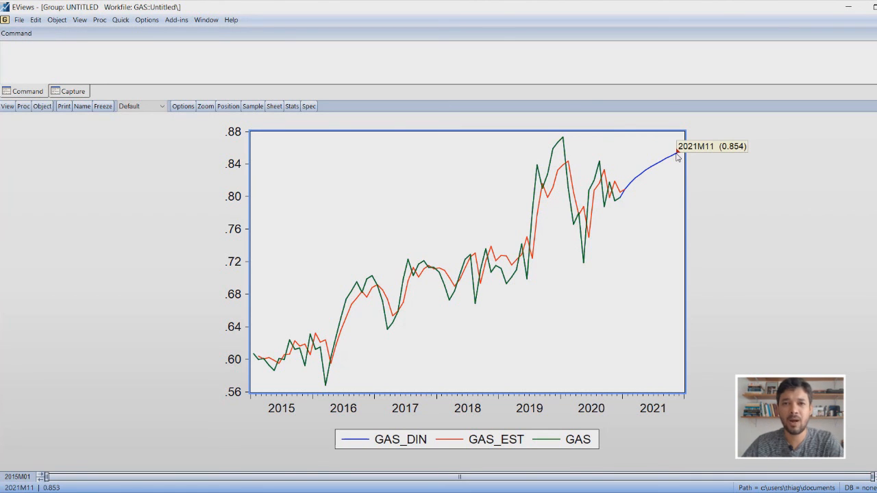